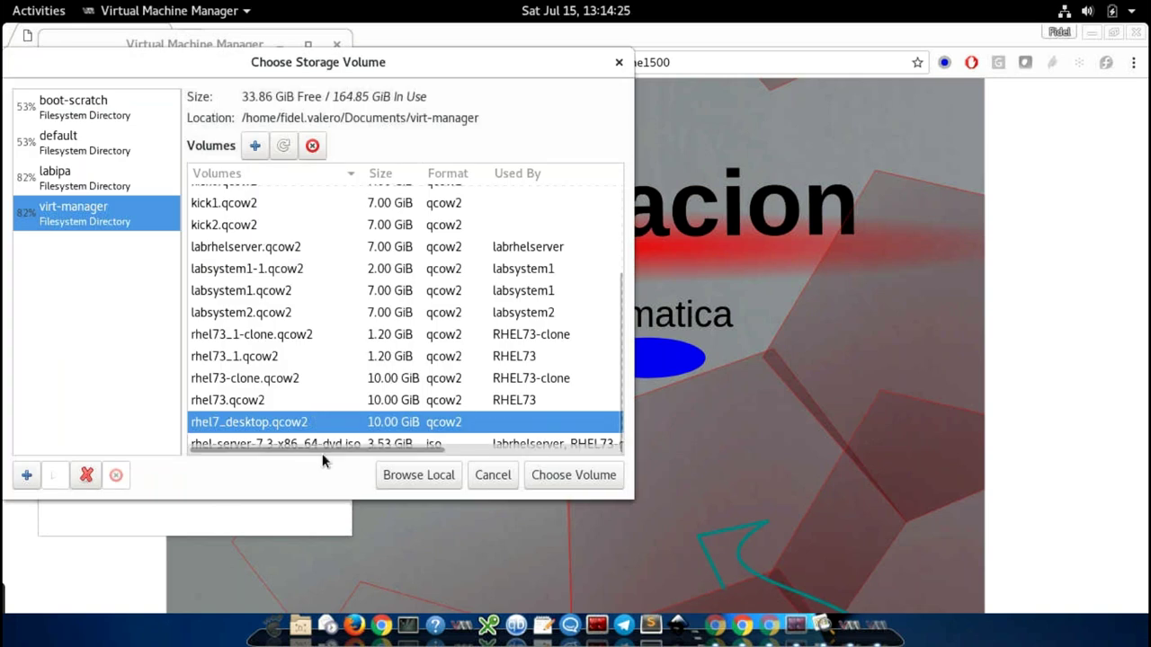
Step: Use rhel-server-7.3-x86_64-dvd.iso as install media and keep 1024 MiB memory and 1 CPU
left_click(325, 444)
left_click(574, 475)
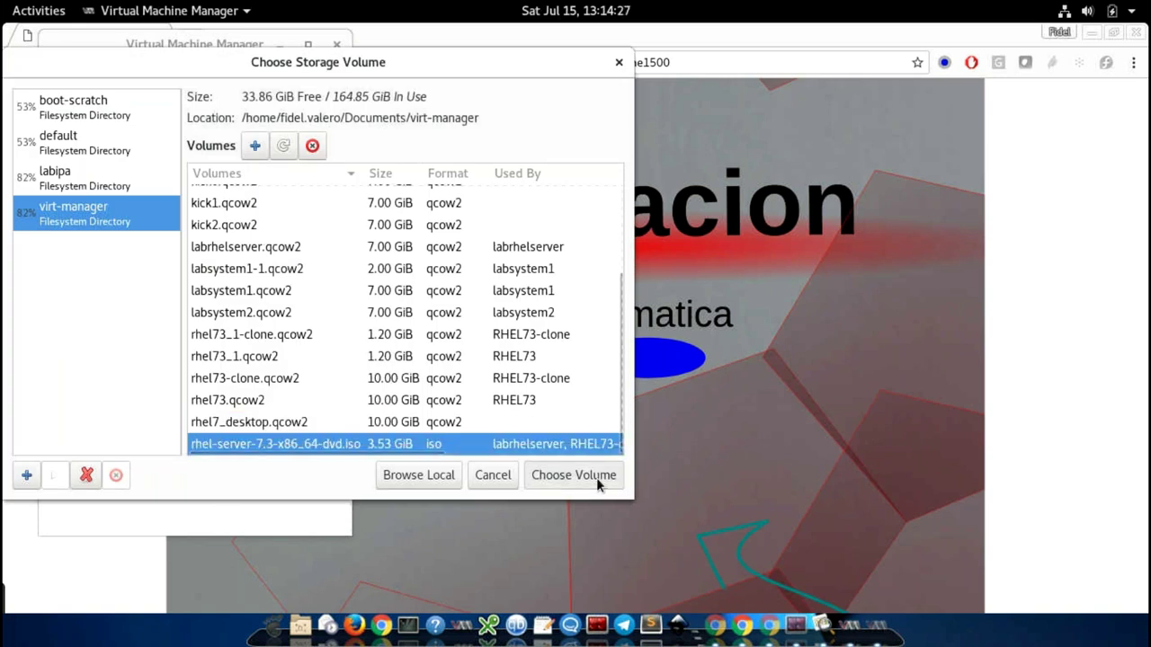
left_click(338, 421)
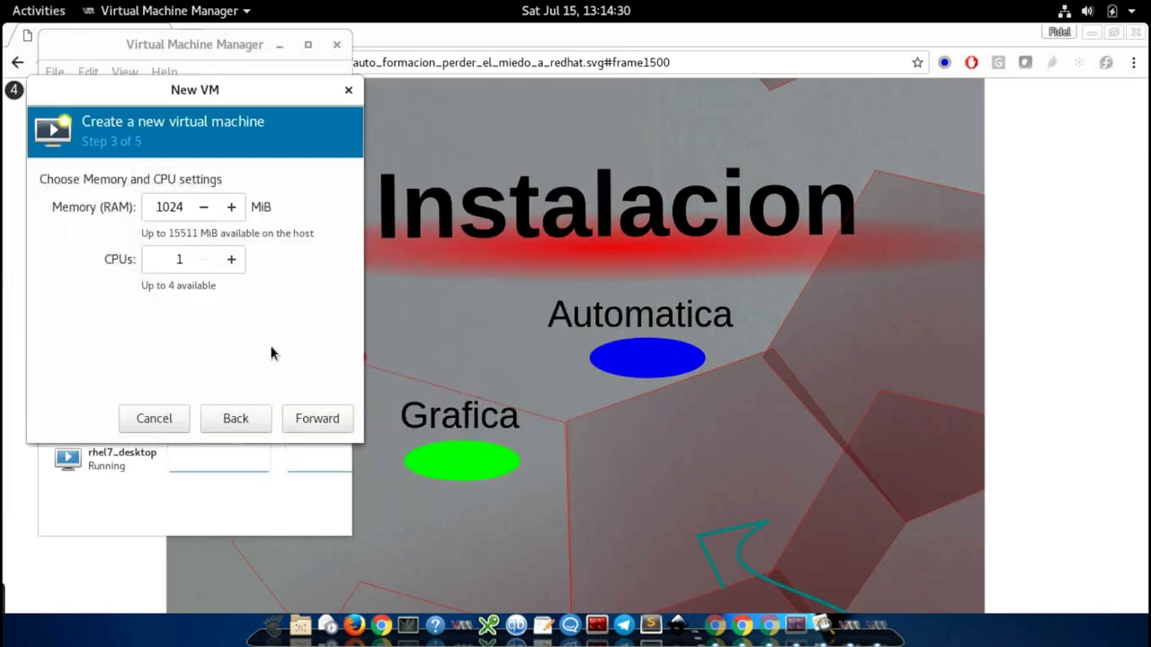
left_click(325, 420)
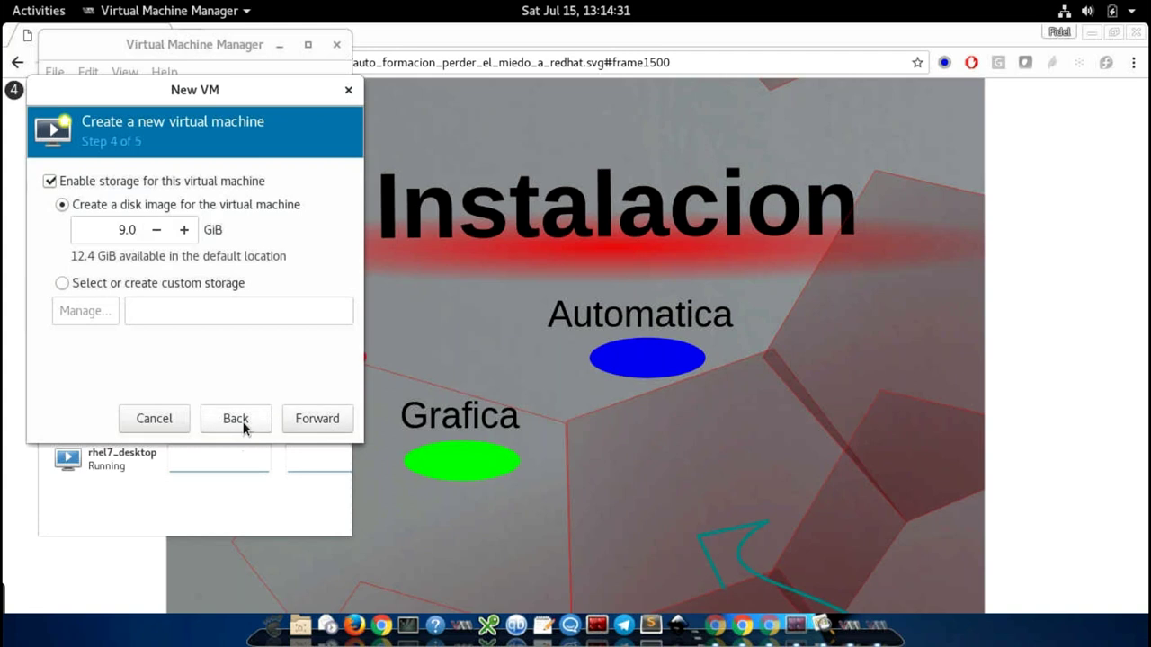
left_click(241, 421)
left_click(314, 420)
Step: Choose custom storage with kick0.qcow2 as the VM's disk
left_click(105, 283)
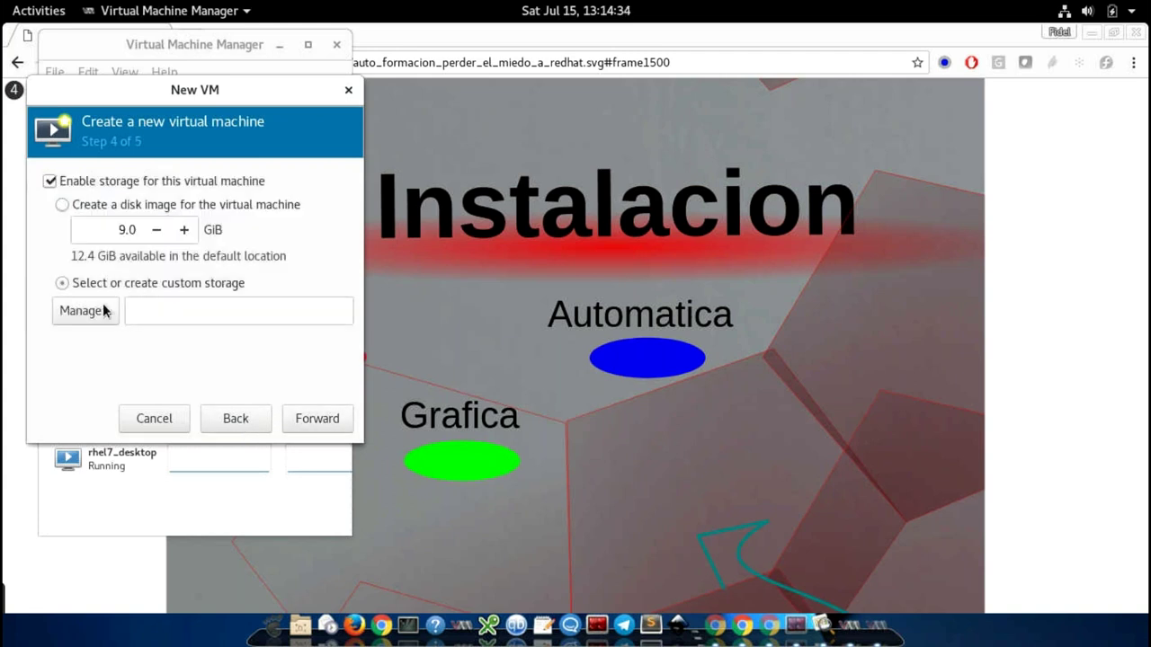
left_click(103, 306)
scroll(238, 359, "up", 2)
left_click(232, 259)
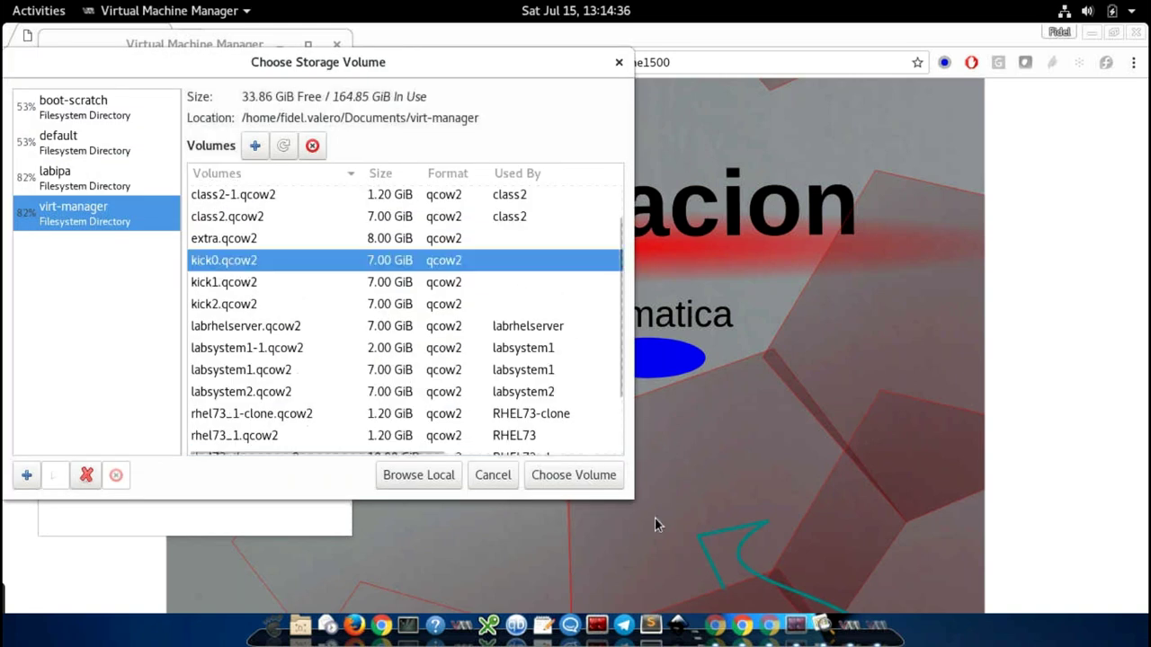
left_click(567, 487)
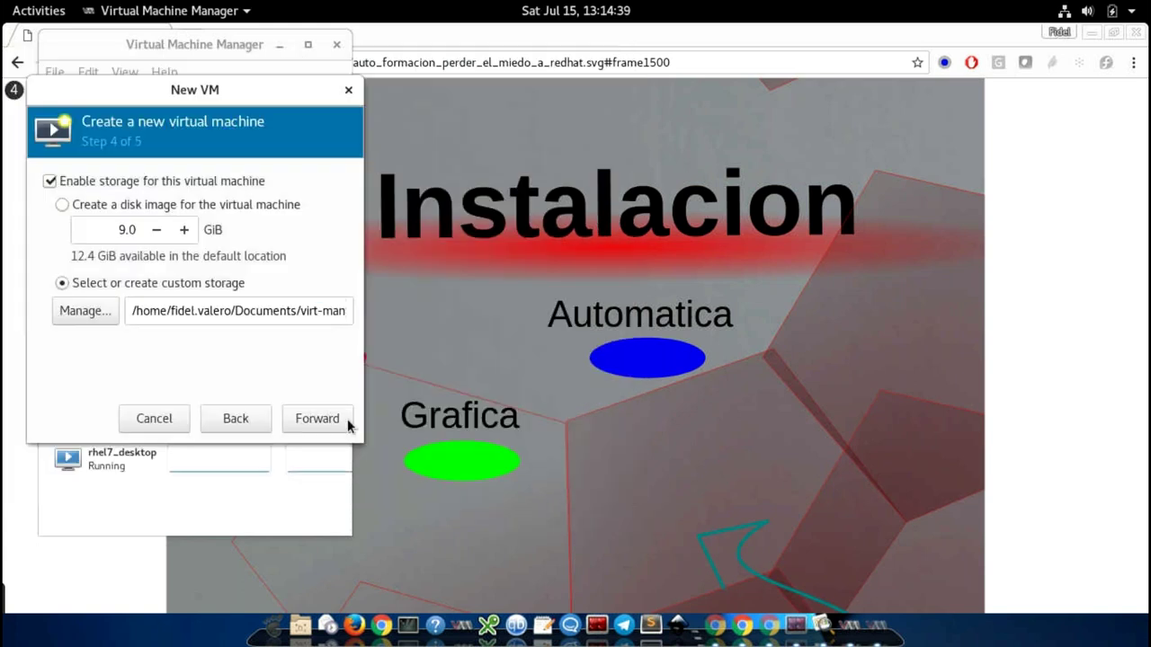
Step: Name the virtual machine sistema1 and create it
left_click(341, 423)
triple_click(200, 207)
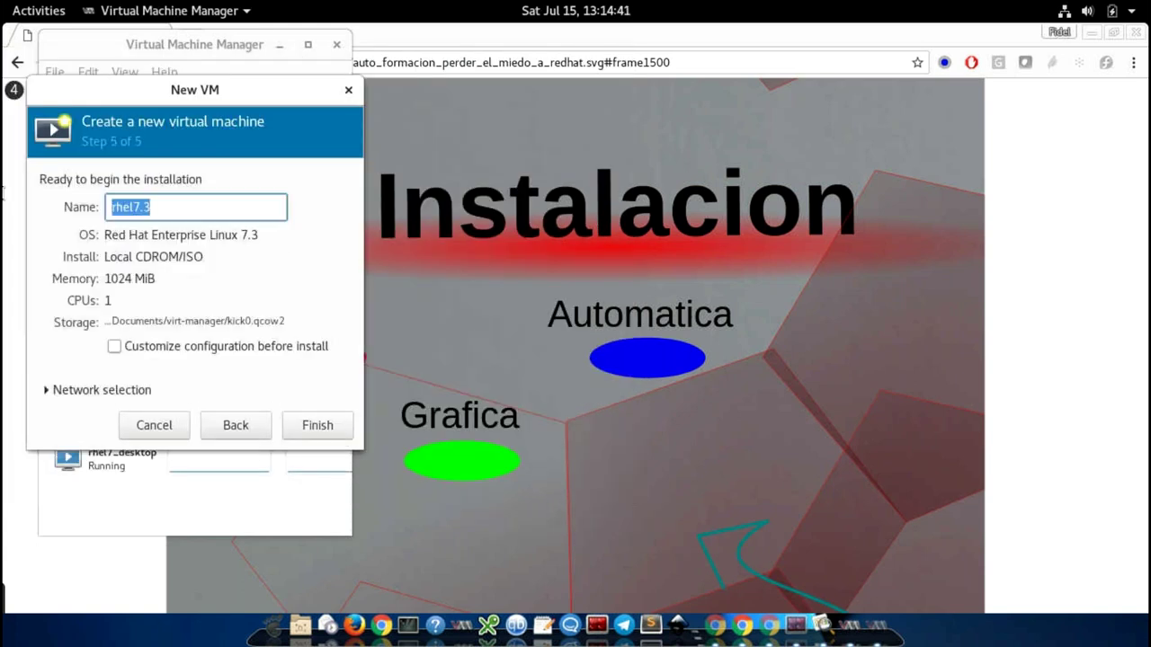
type("sistema1")
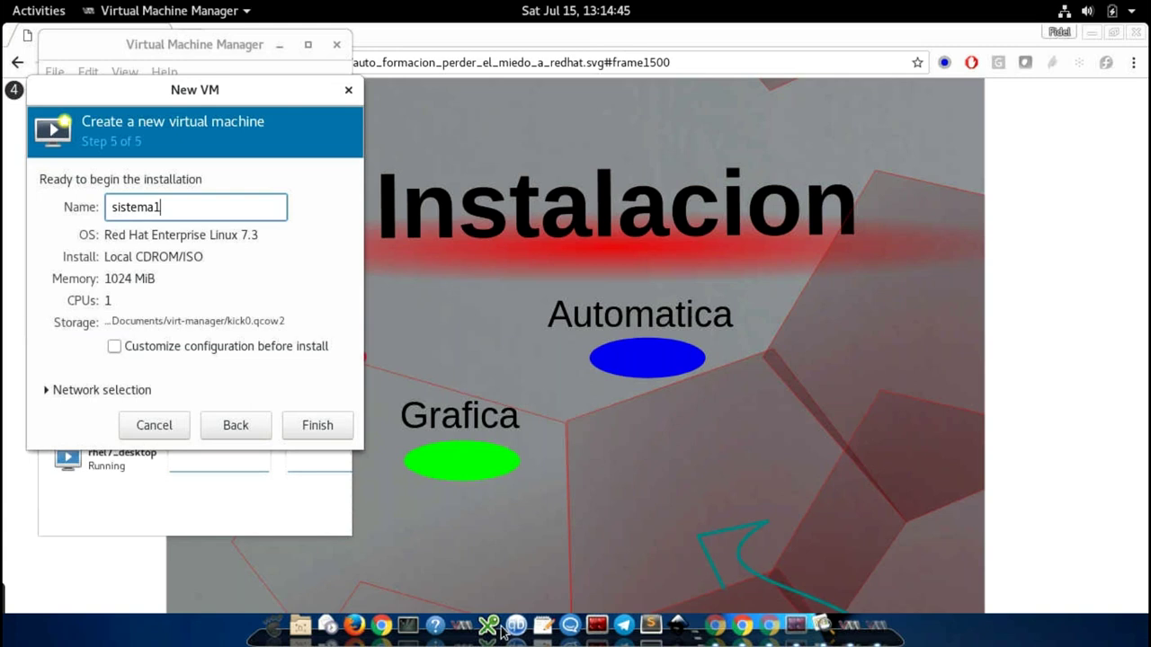
left_click(326, 433)
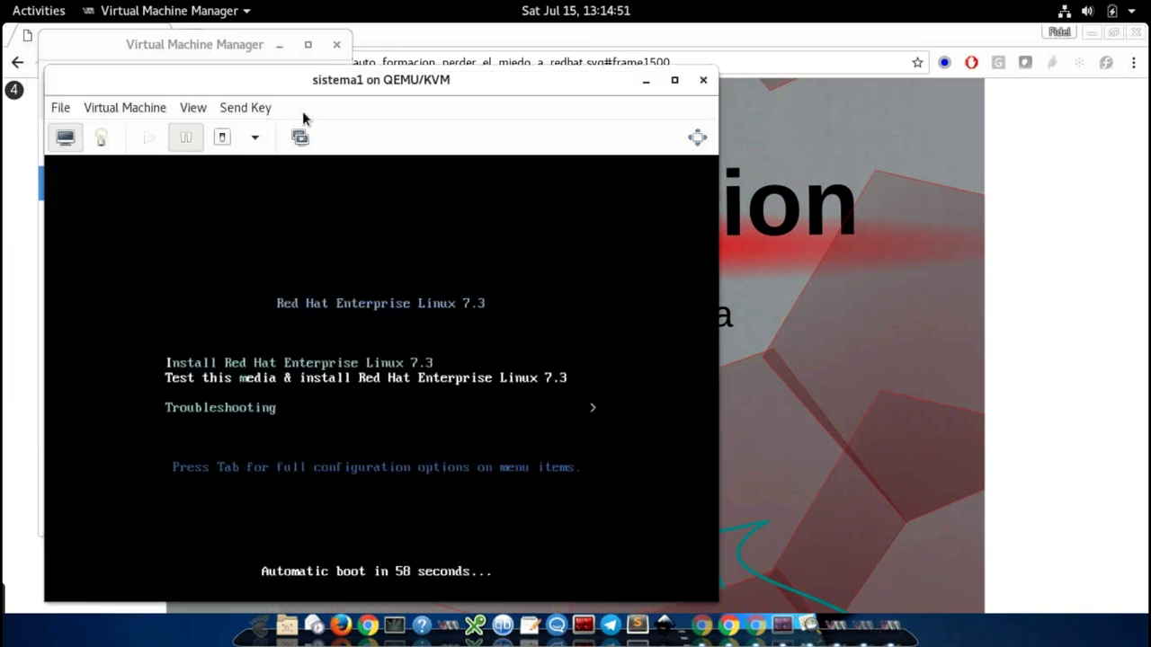
Step: Boot sistema1's RHEL 7.3 install entry and move its console window to the right
key("Return")
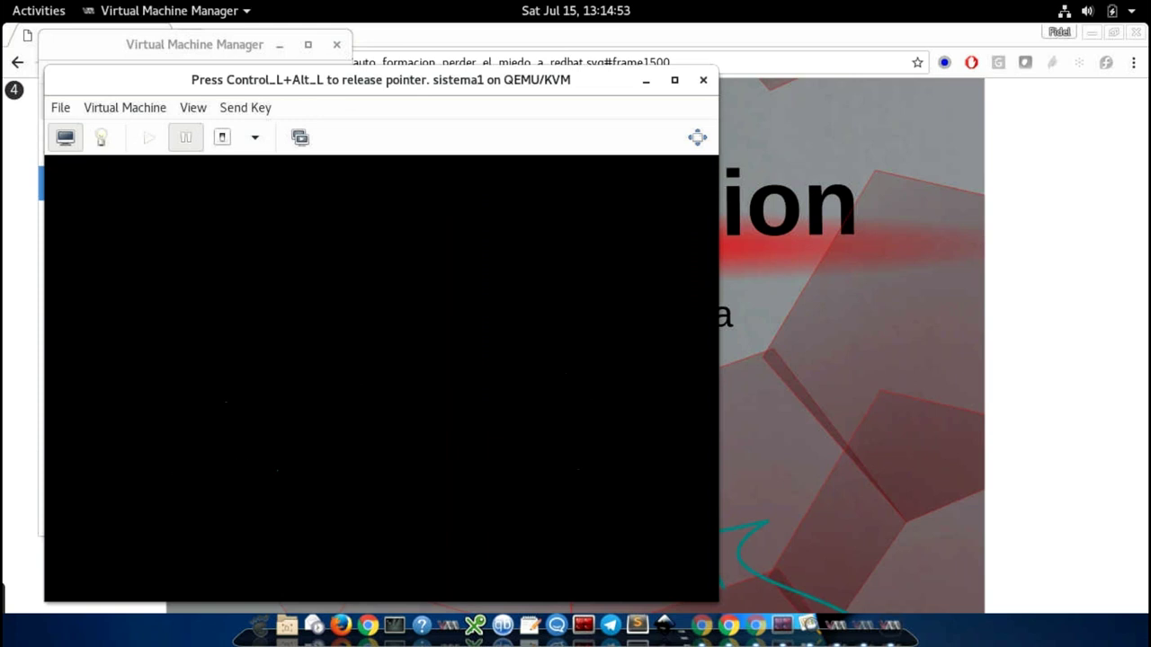
key("ctrl+alt")
left_click_drag(222, 84, 596, 72)
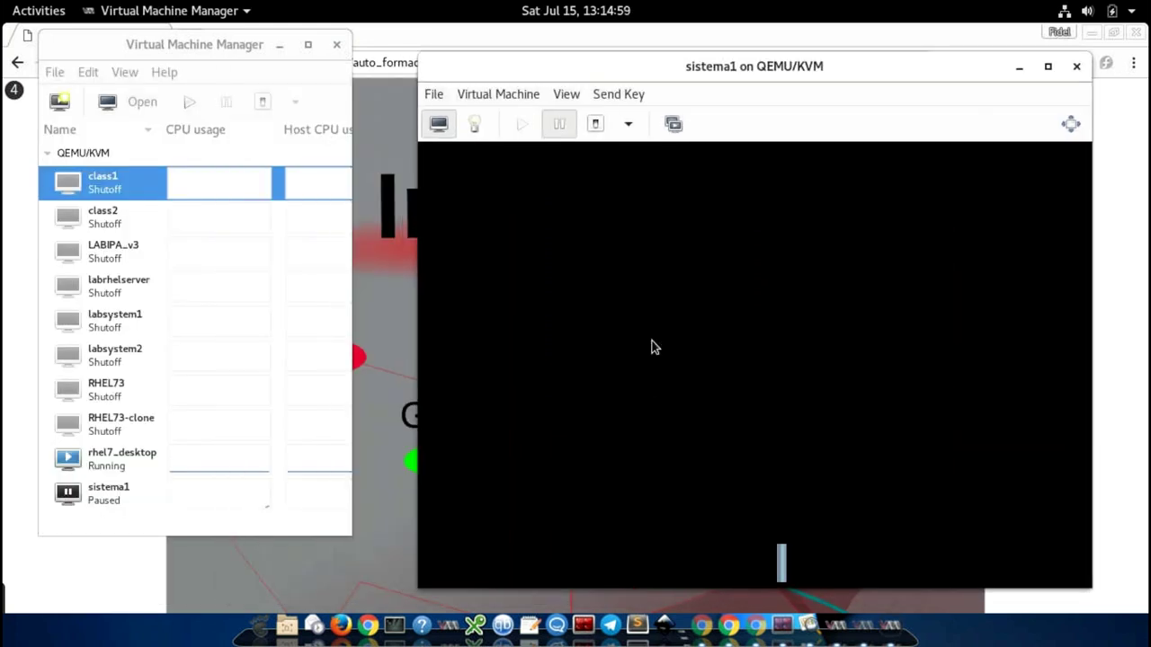
Step: Start a new virtual machine using Local install media
left_click(59, 103)
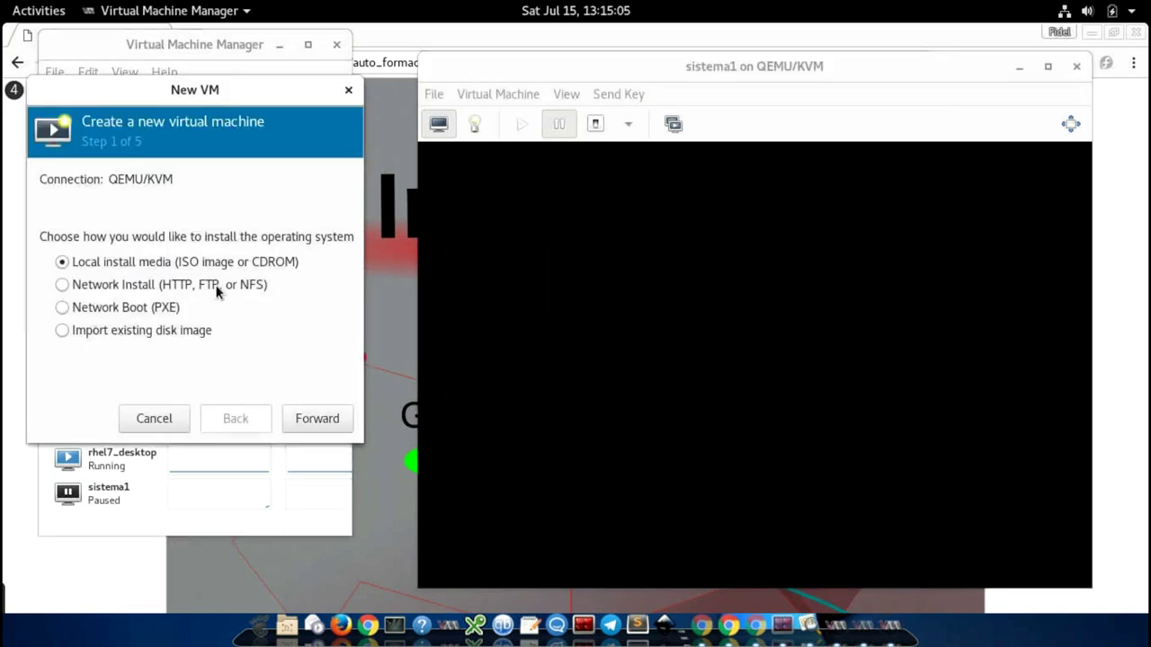
left_click(218, 281)
left_click(329, 420)
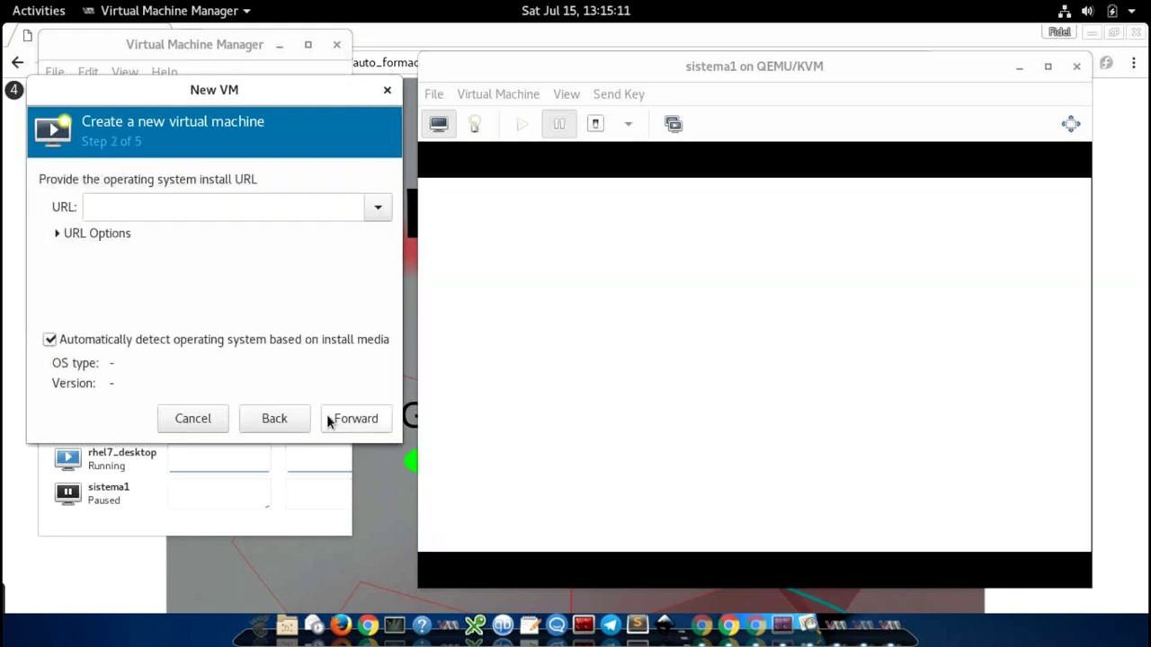
left_click(257, 414)
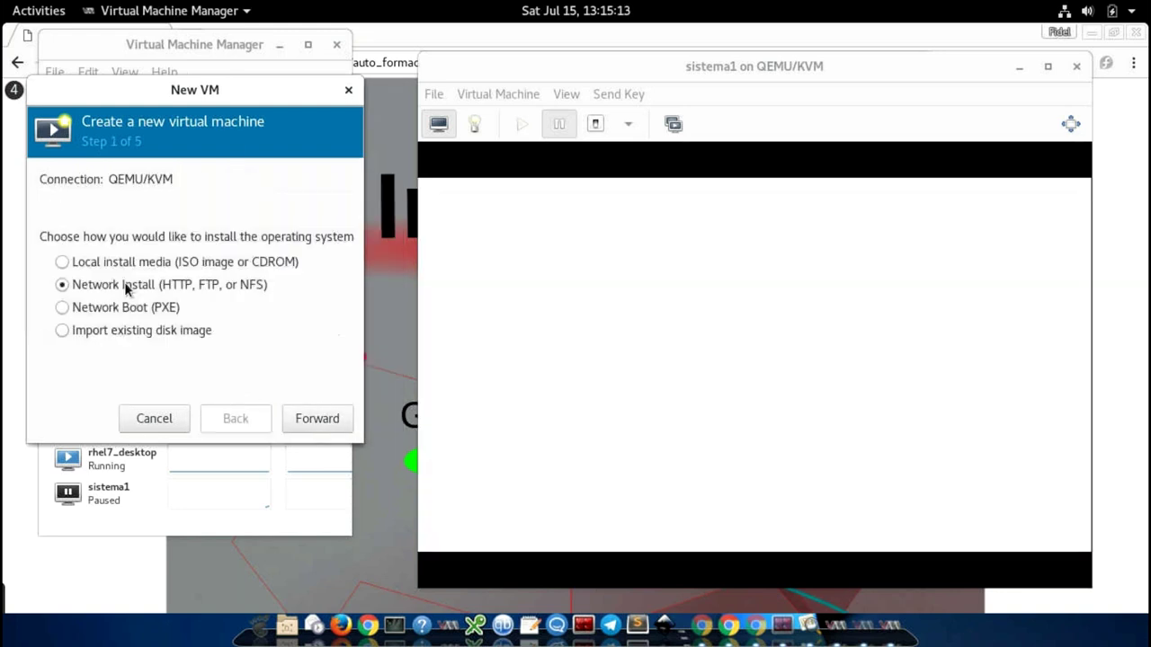
left_click(119, 261)
left_click(304, 420)
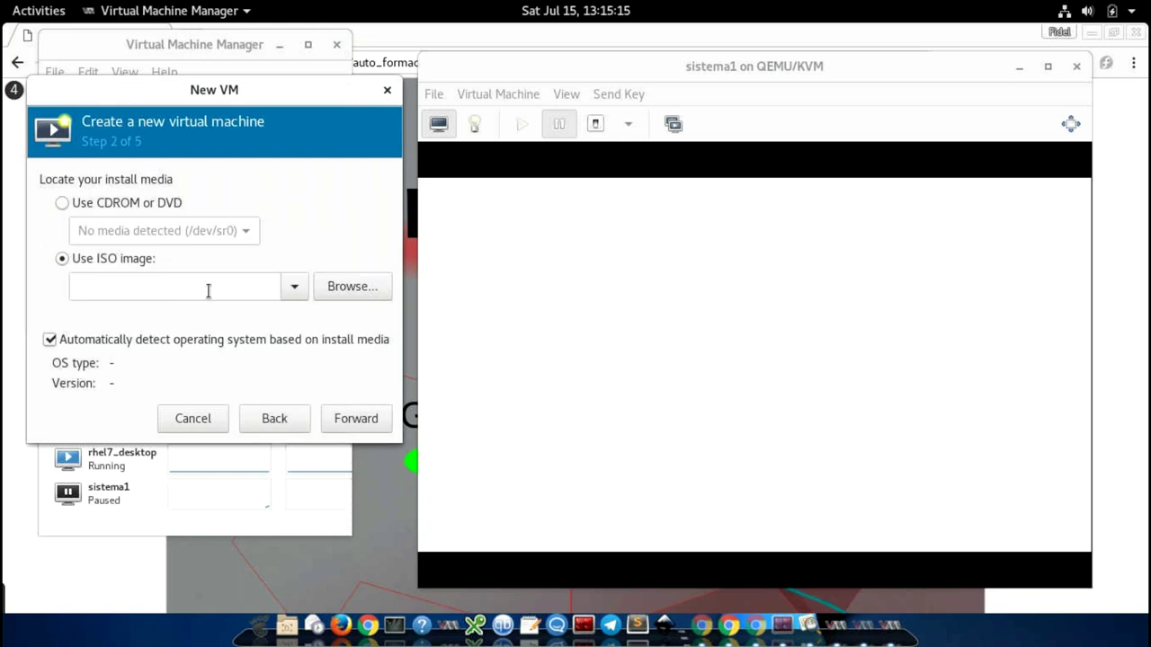
Step: Select the RHEL 7.3 DVD ISO and keep the default memory and CPU settings
left_click(352, 286)
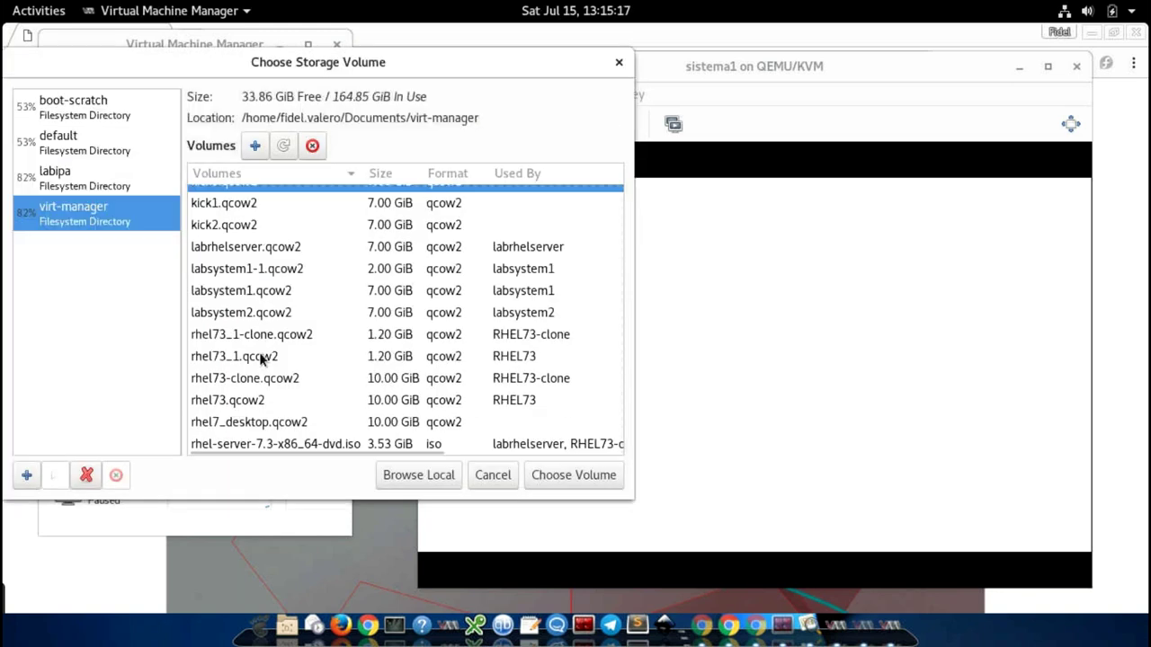
left_click(270, 443)
left_click(544, 474)
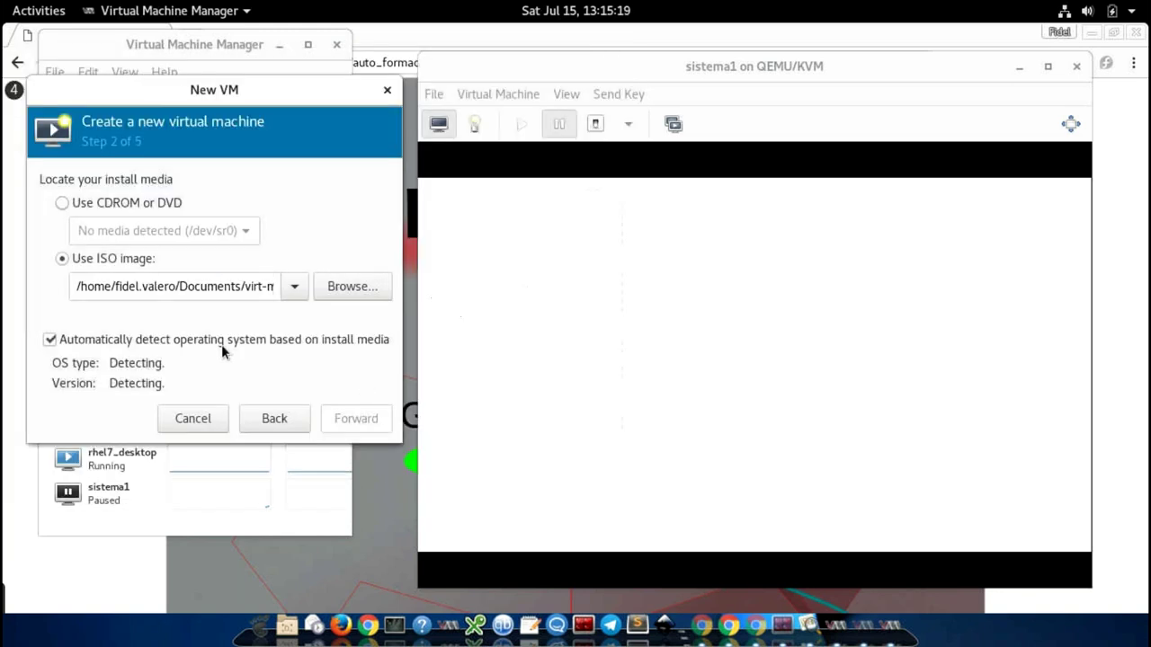
left_click(381, 421)
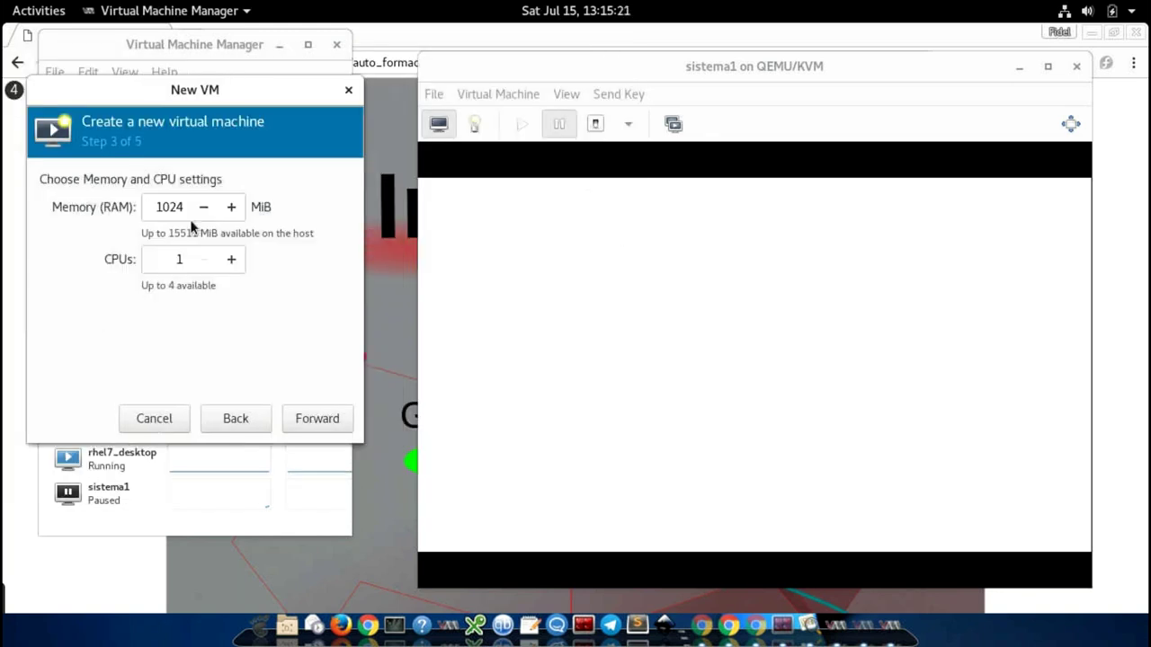
left_click(315, 418)
Step: Choose custom storage with kick2.qcow2 as the VM's disk
left_click(103, 285)
left_click(101, 308)
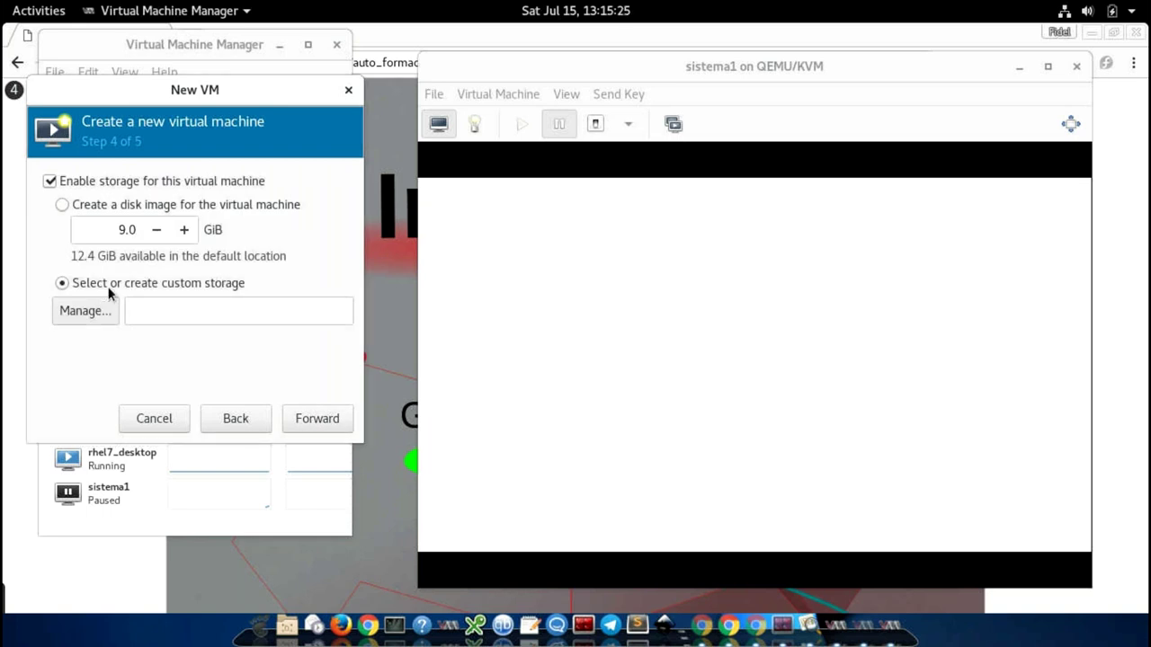
scroll(241, 298, "up", 2)
left_click(241, 295)
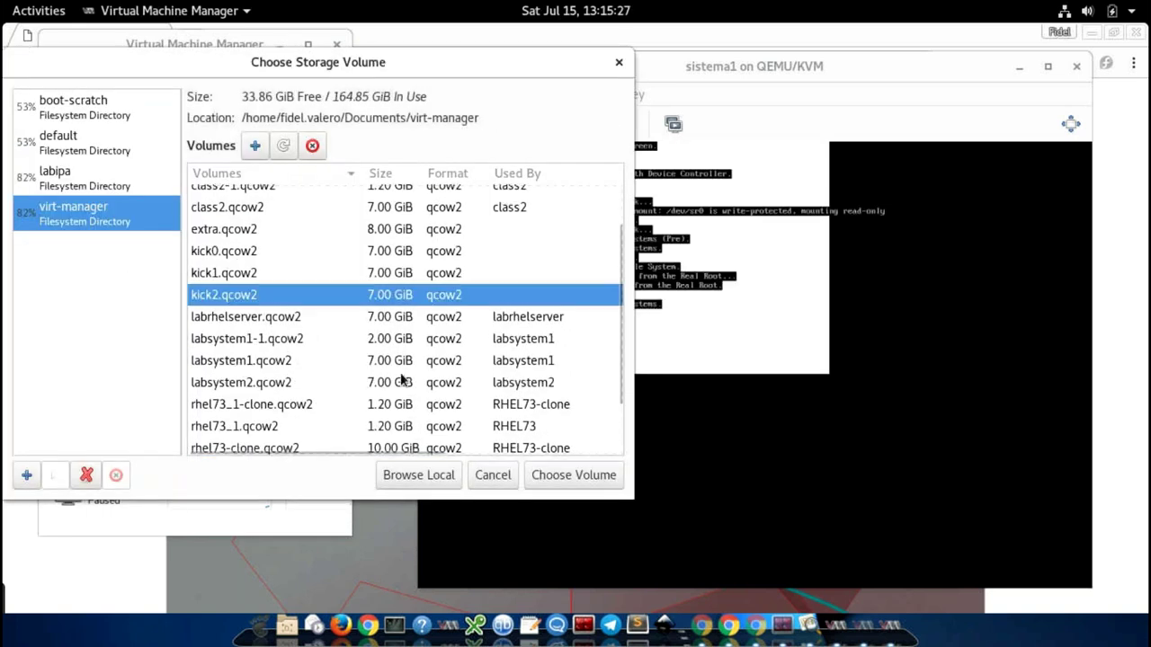
left_click(535, 477)
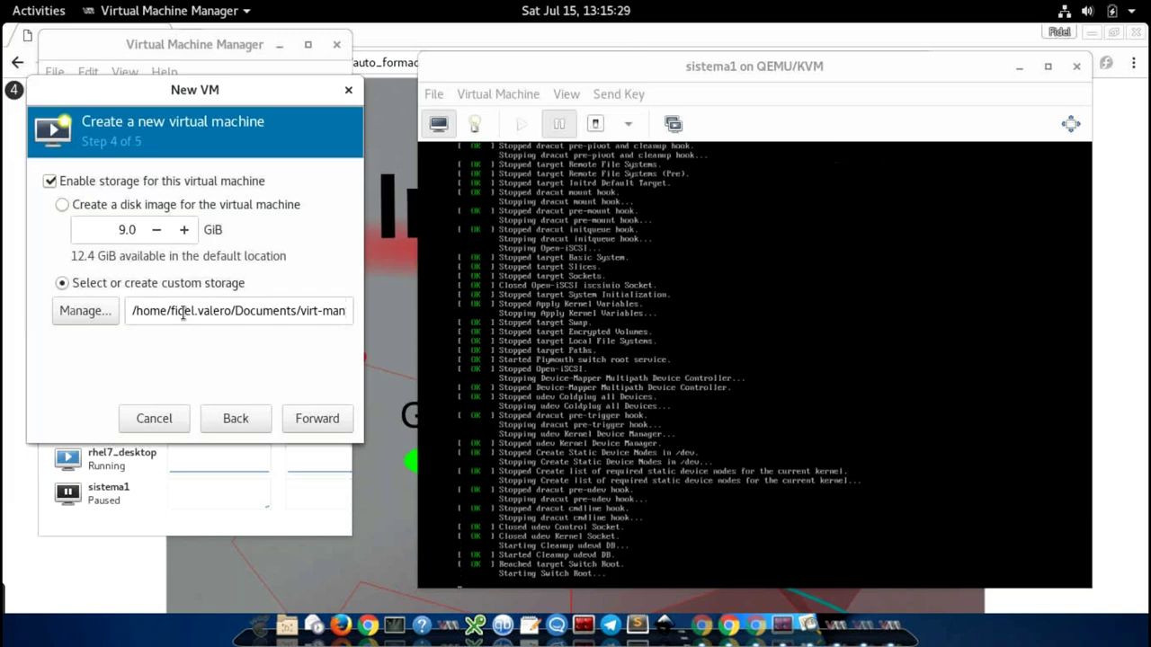
Step: Name the virtual machine sistema2 and create it
left_click(326, 426)
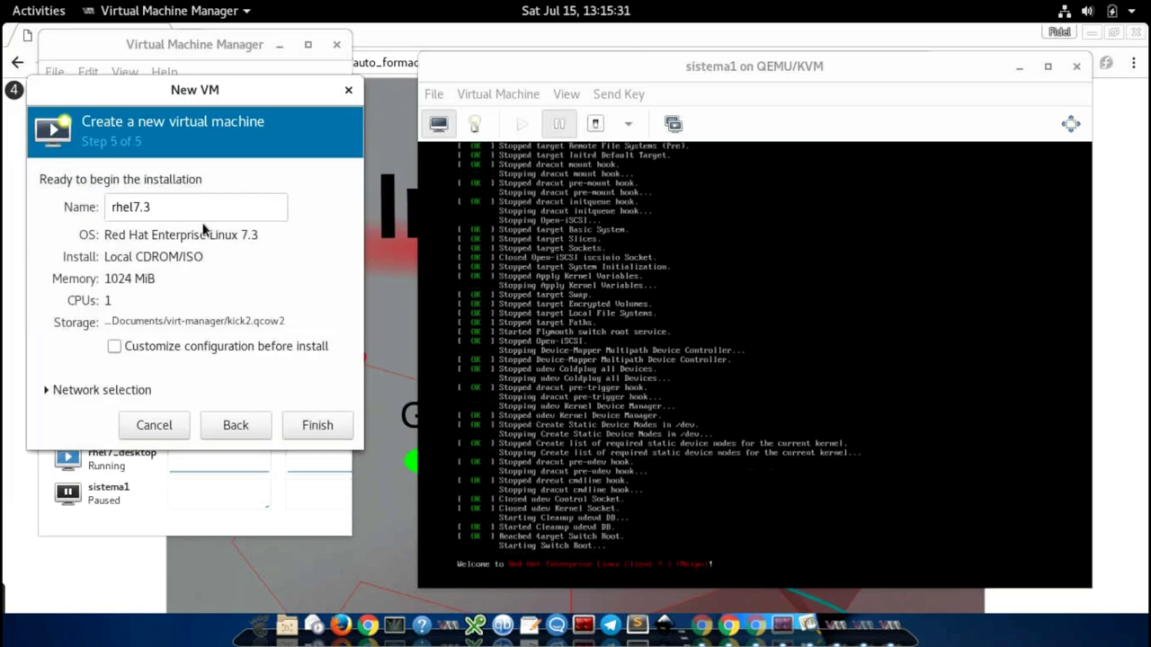
double_click(193, 208)
type("sistema2")
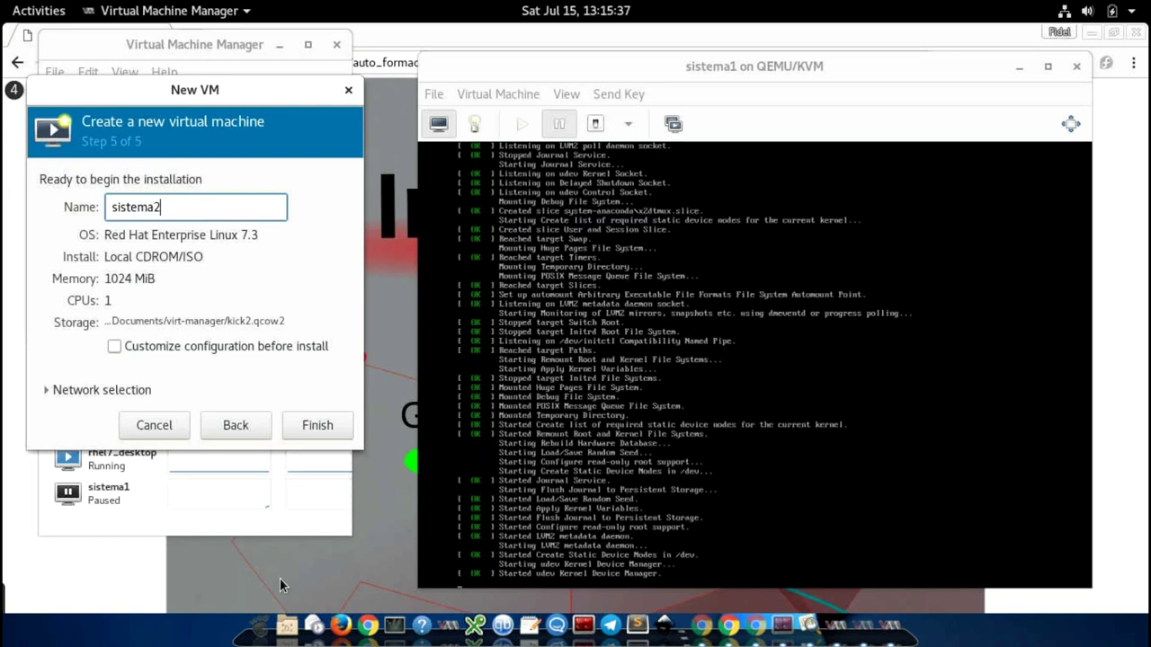
left_click(338, 430)
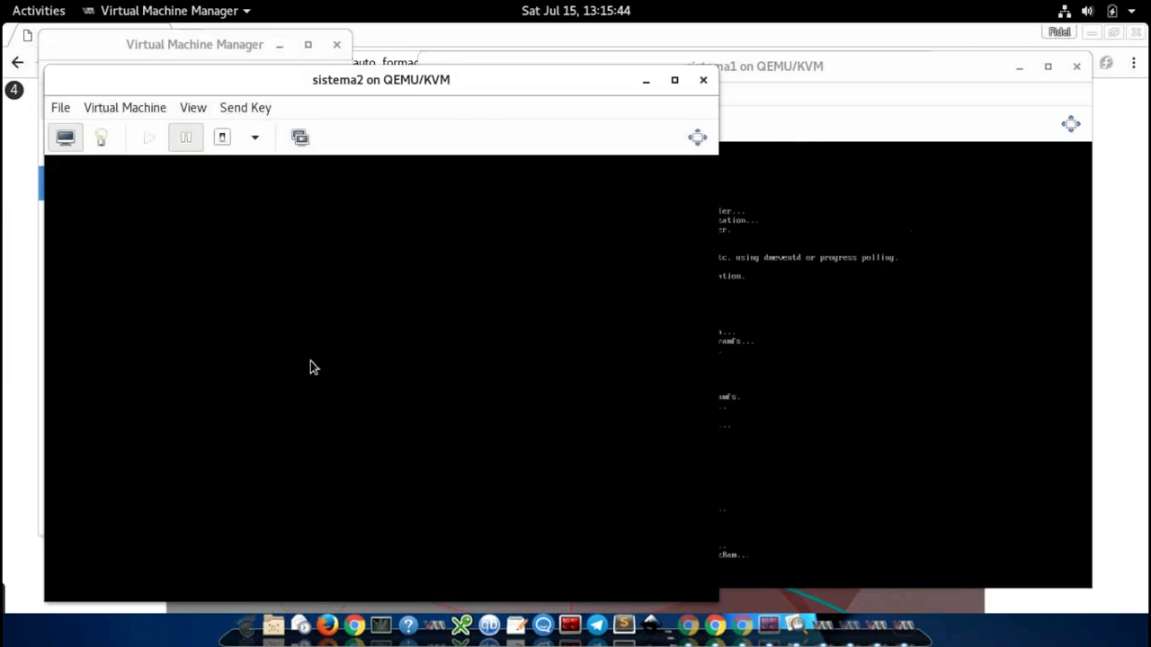
left_click(310, 361)
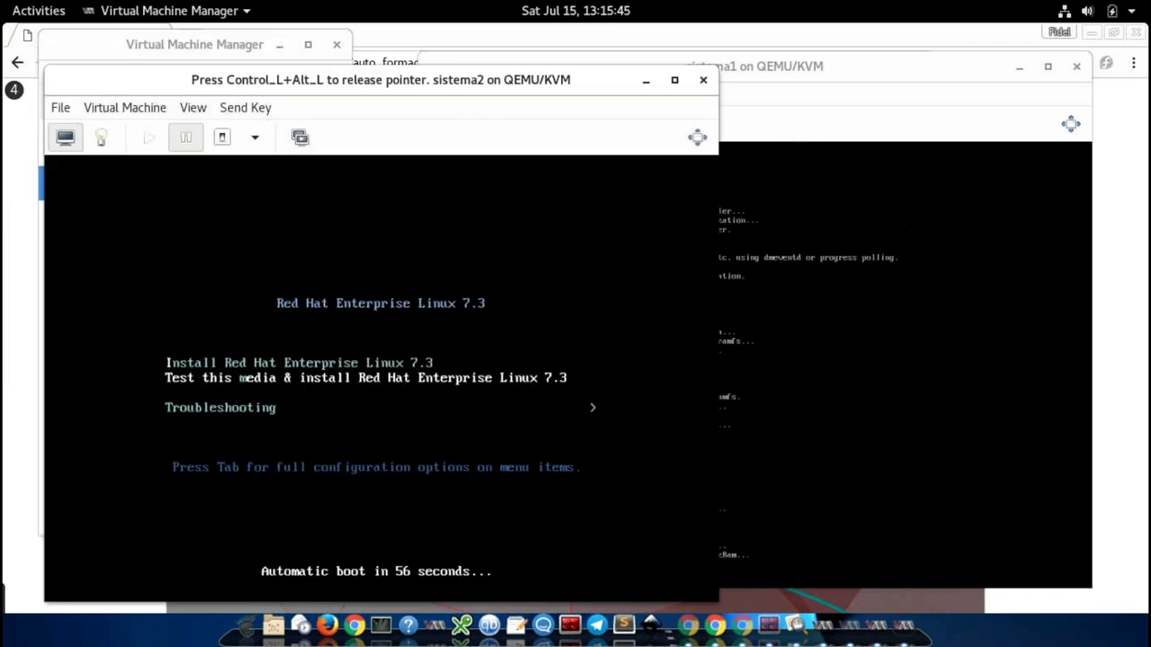
key("Tab")
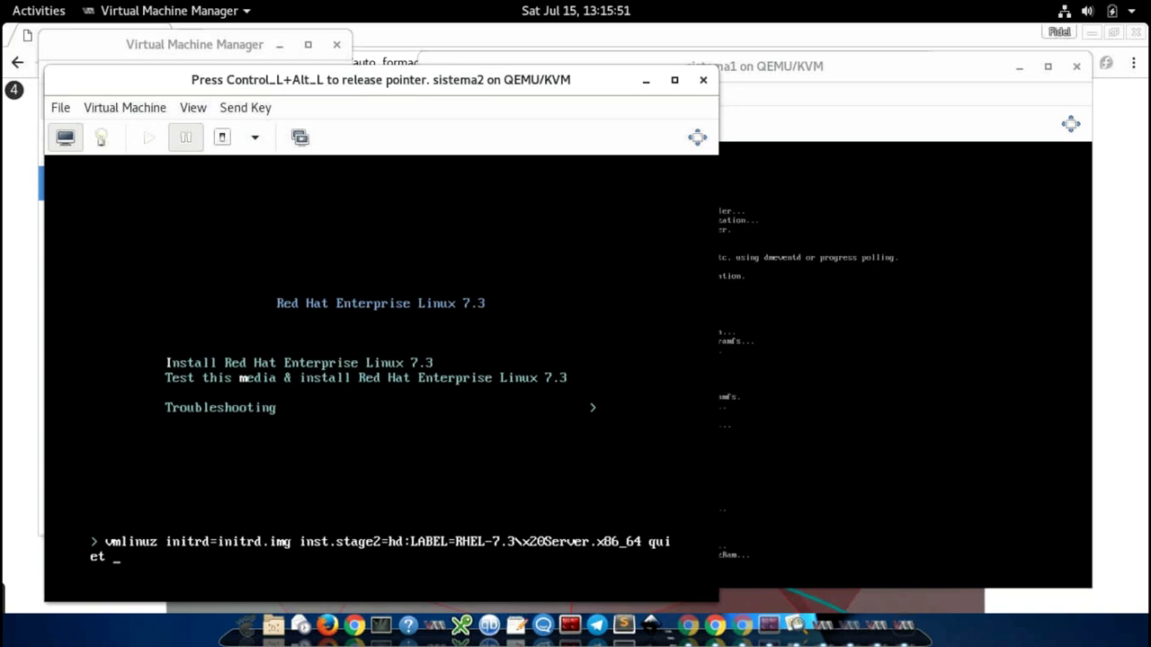
type("ks=htt")
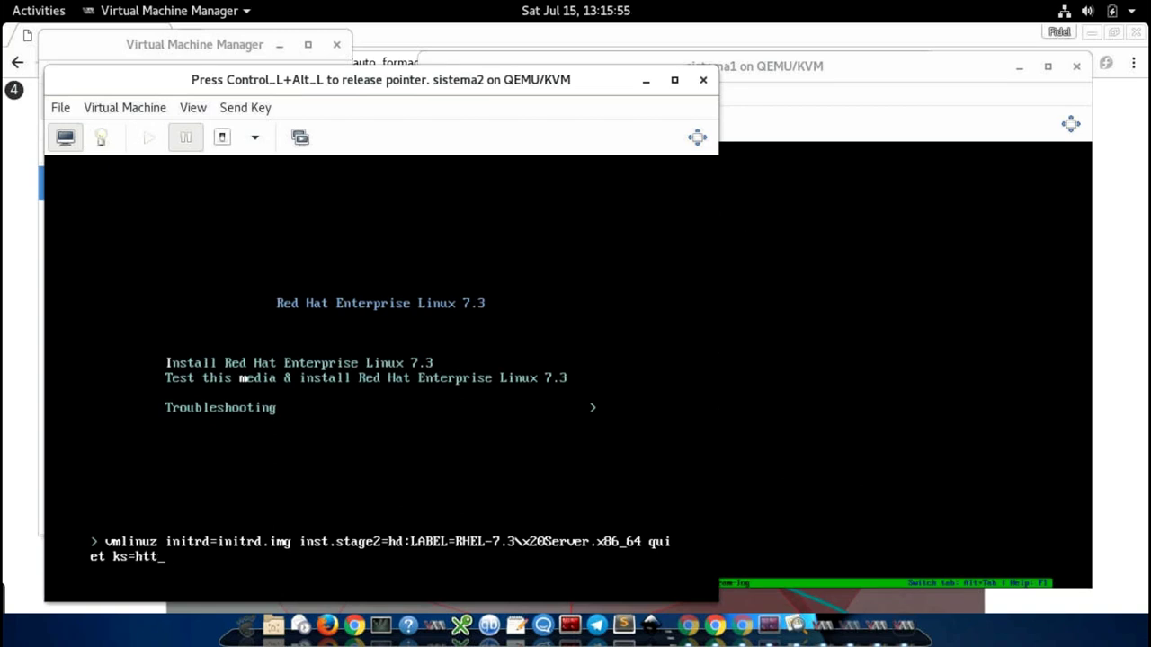
type("p://192.168.0.200")
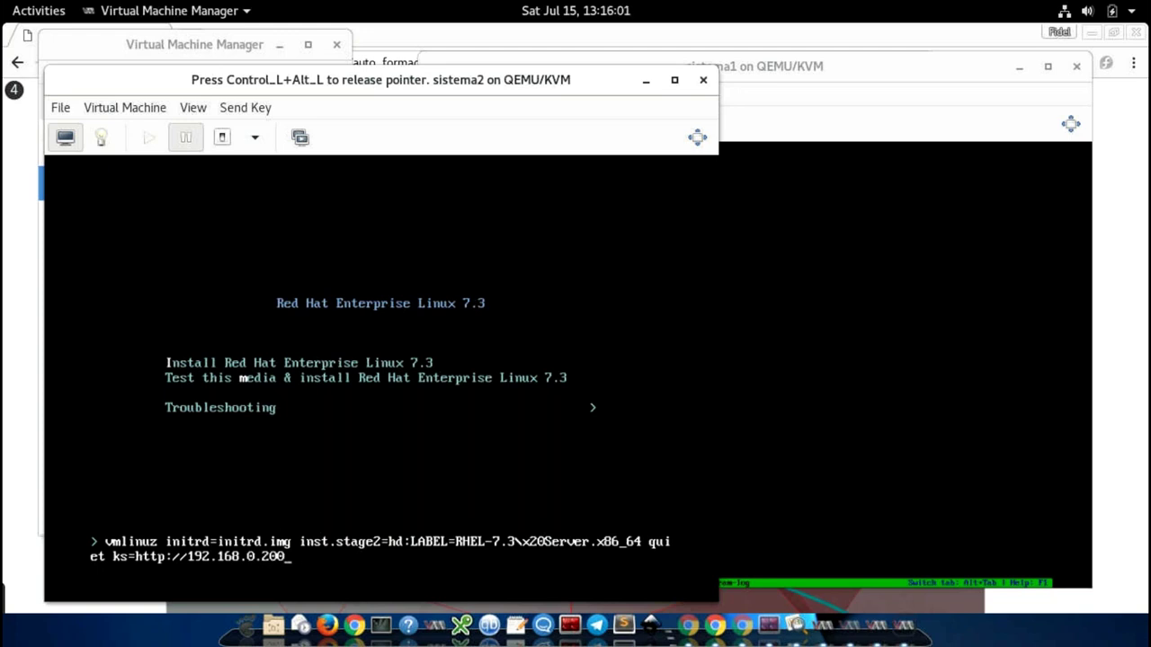
type("/kick")
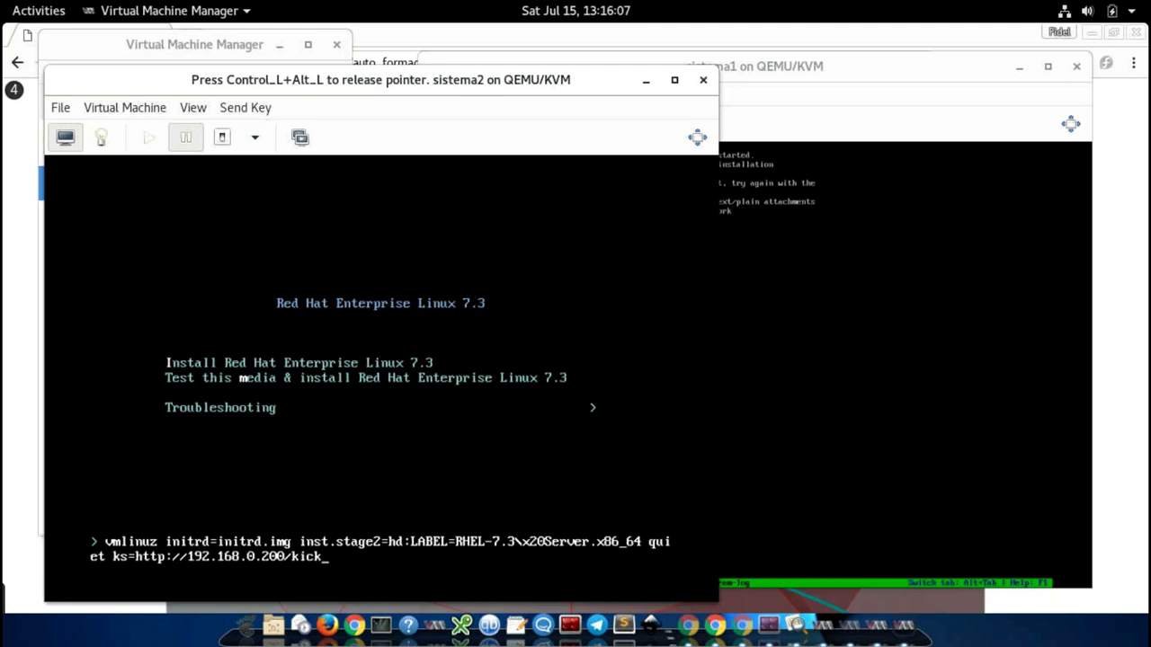
type("2.cfg")
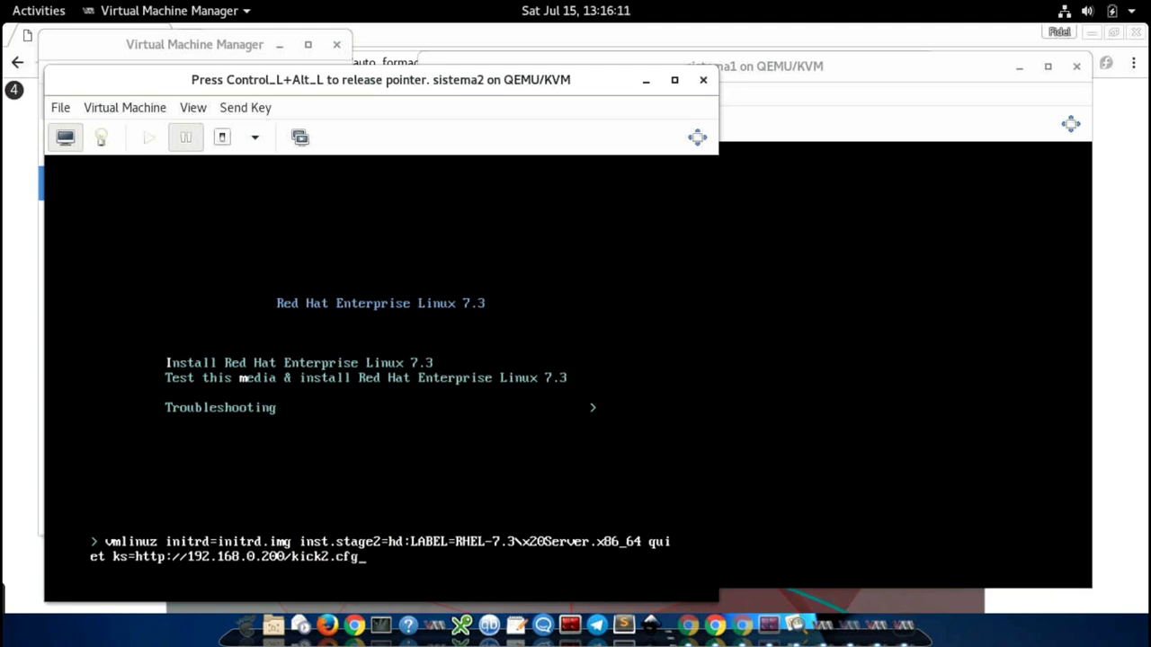
key("Return")
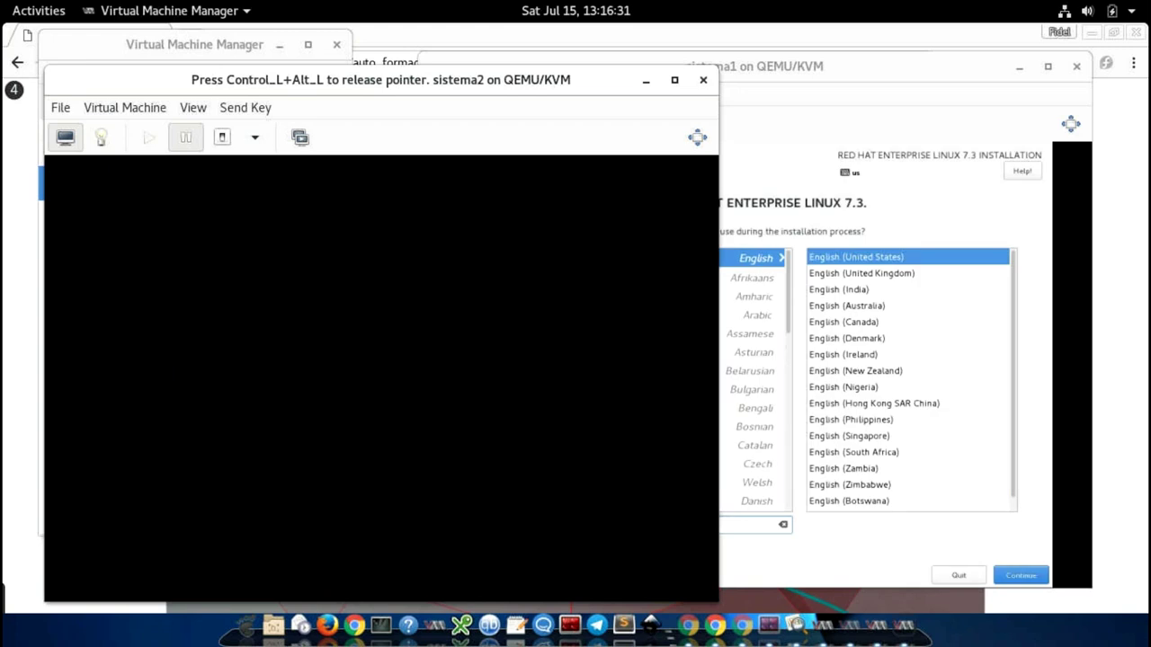
Step: Keep English in sistema1's installer and set its time zone to Americas/Los Angeles
key("ctrl+alt")
left_click(813, 143)
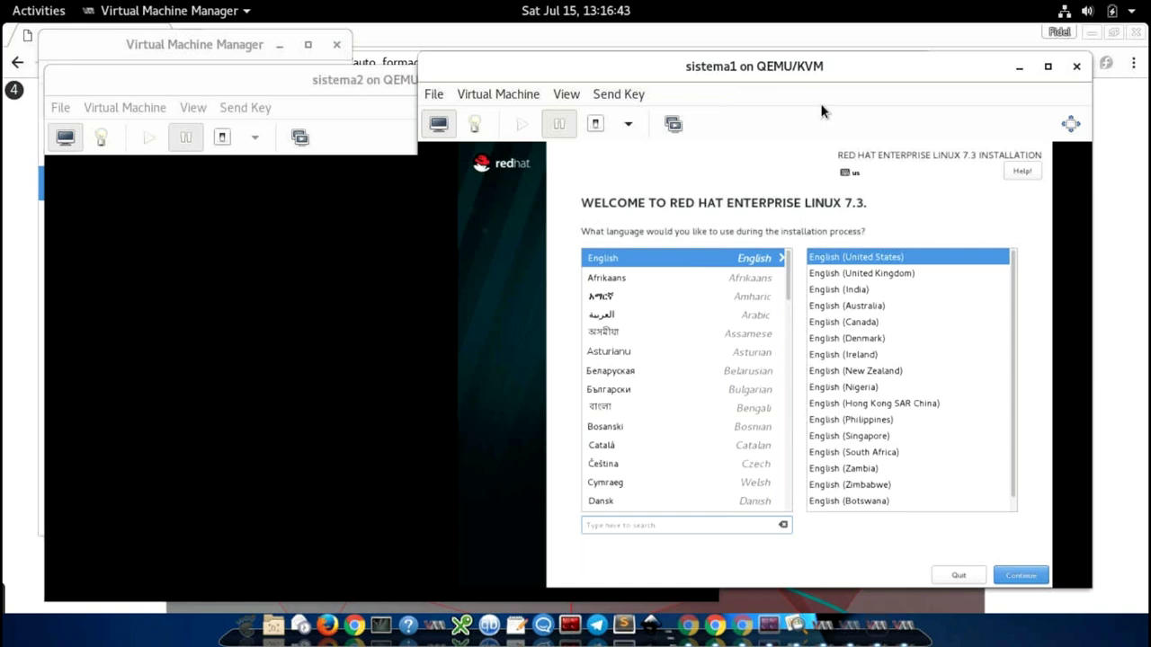
left_click_drag(827, 69, 768, 51)
left_click(961, 557)
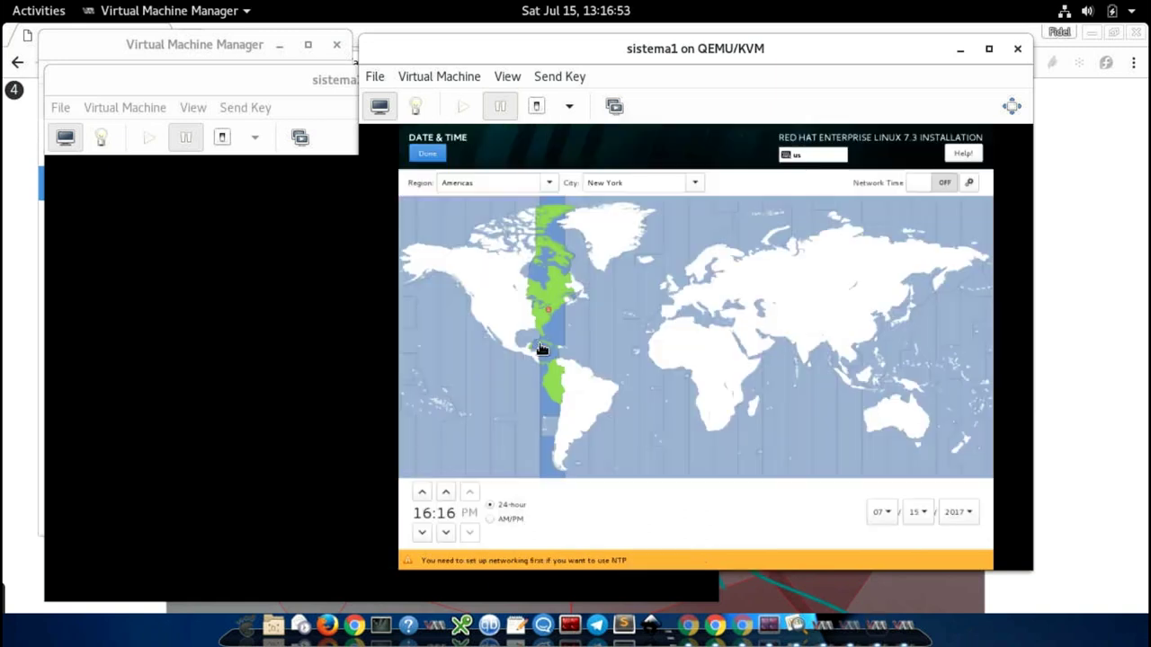
left_click(484, 321)
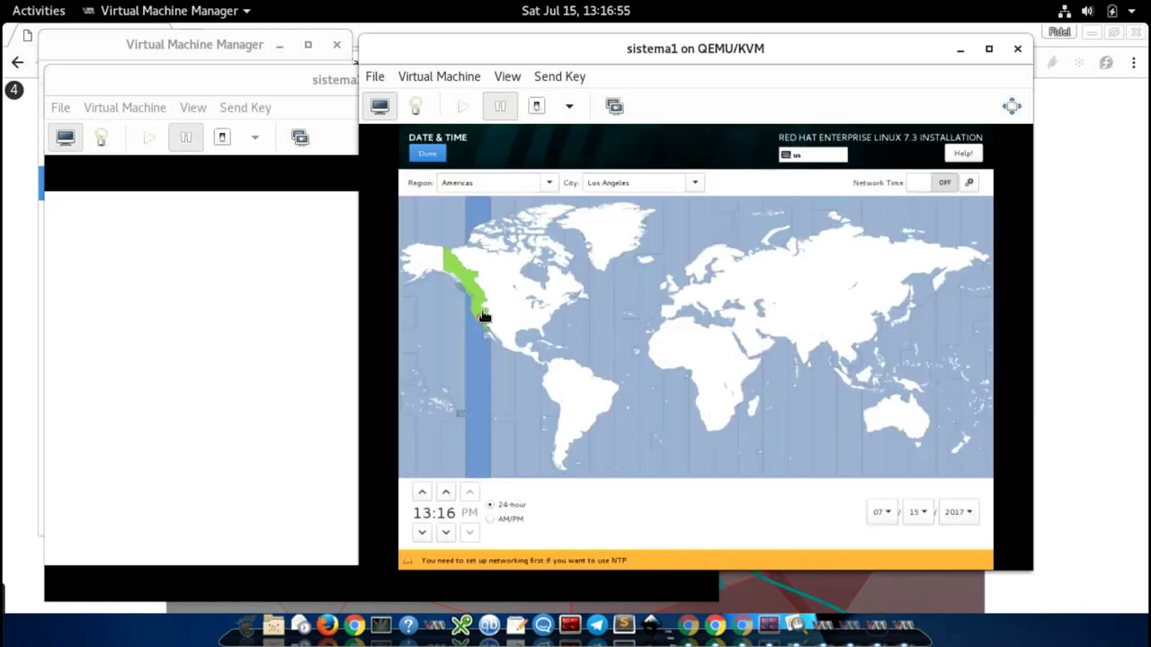
left_click(428, 154)
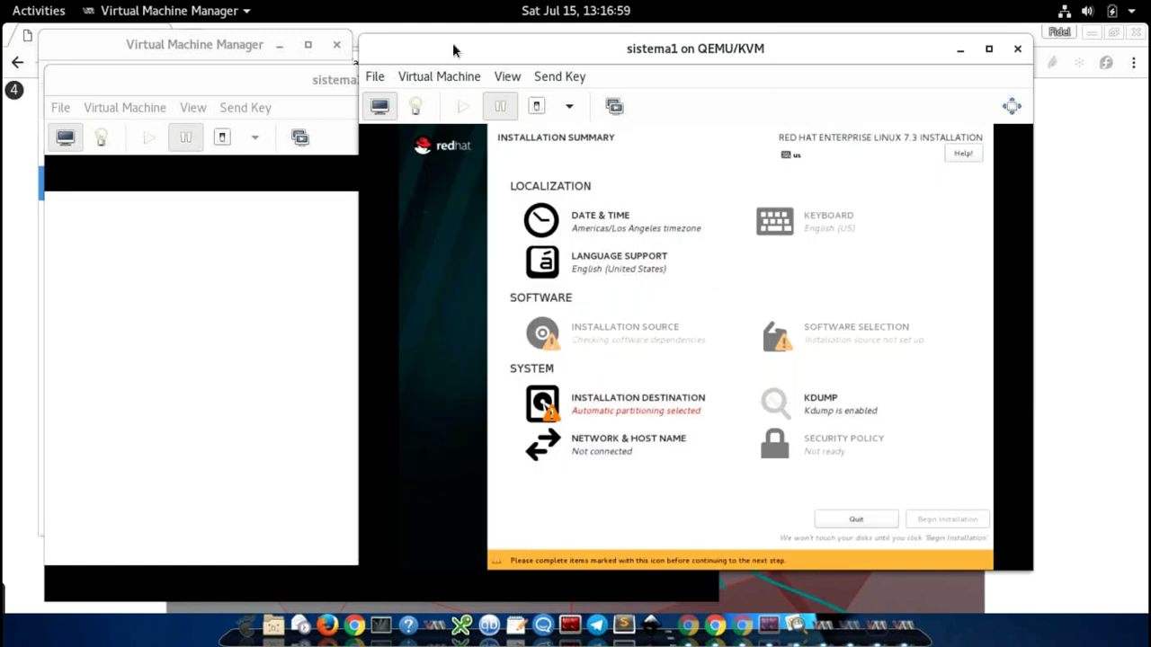
Step: Place sistema2's console at the left edge and review sistema1's network settings, leaving eth0 disconnected
left_click_drag(453, 42, 604, 47)
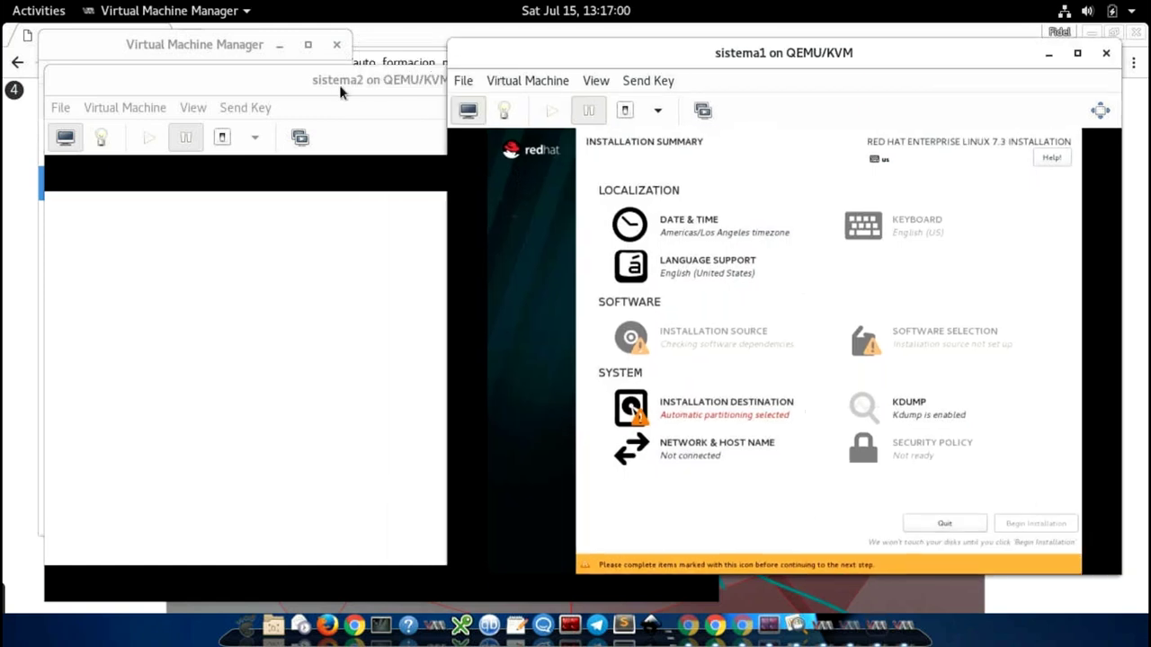
left_click_drag(339, 84, 303, 57)
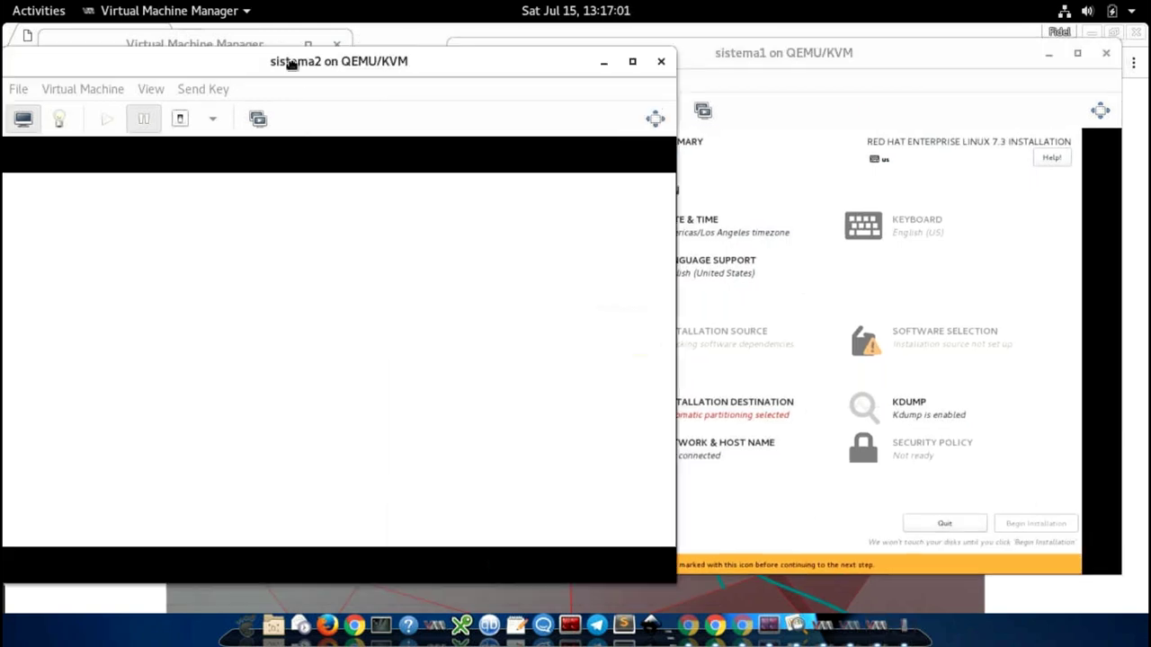
left_click(902, 60)
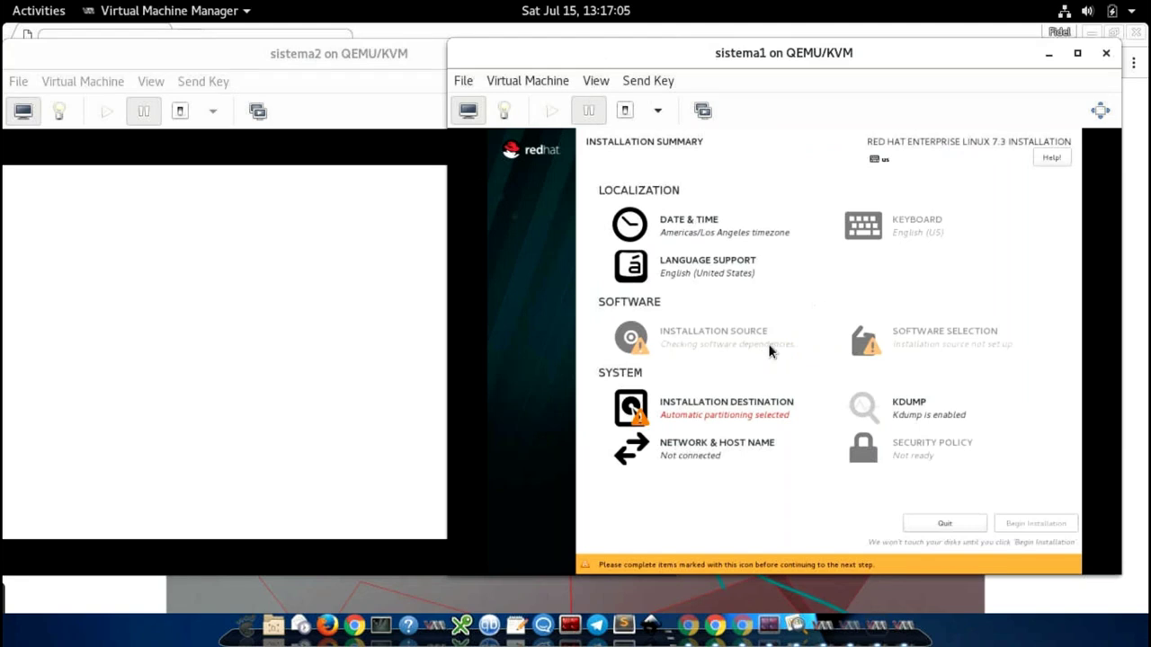
left_click(698, 456)
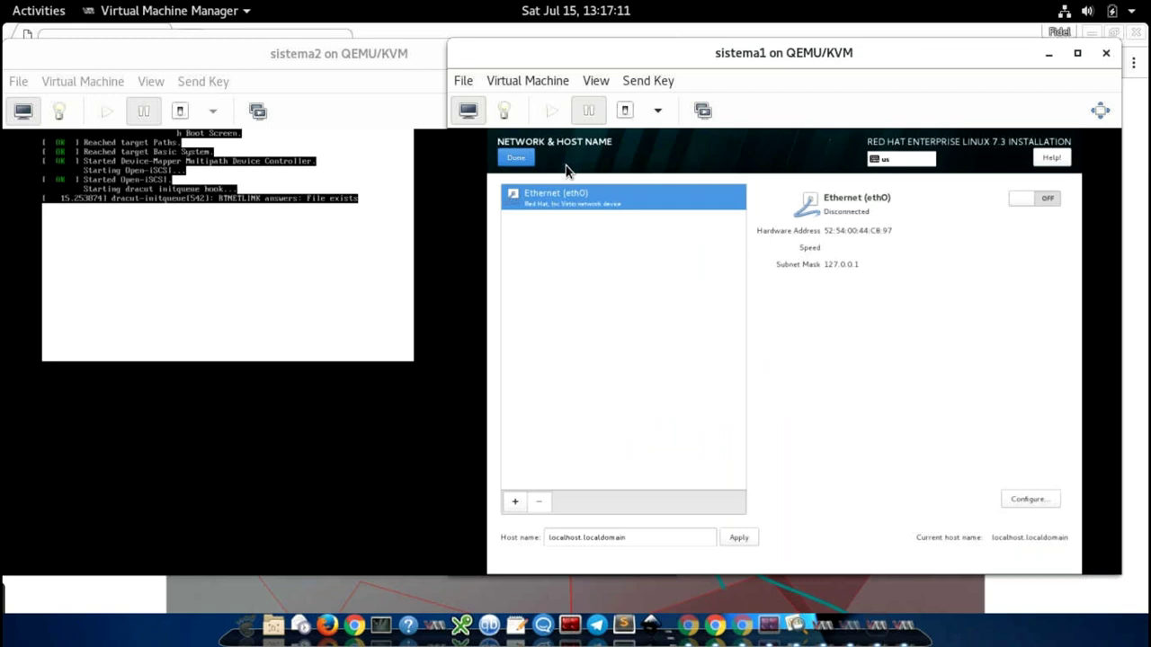
left_click(516, 157)
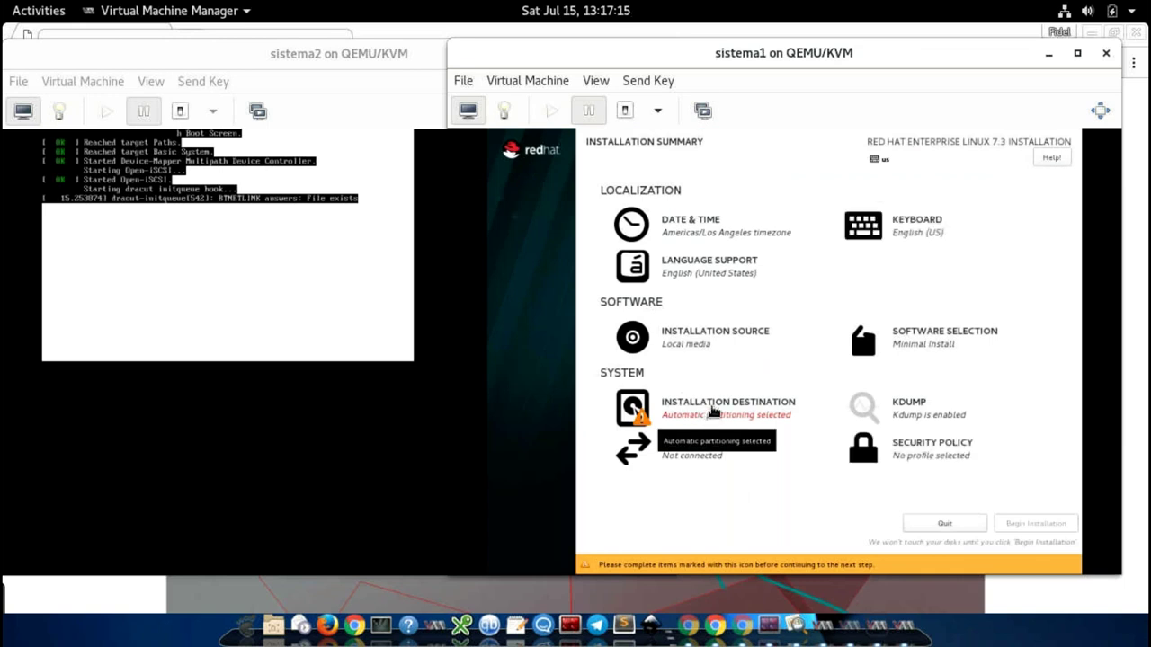
Step: Choose manual partitioning for sistema1's disk and expand the existing Unknown Linux installation
left_click(642, 410)
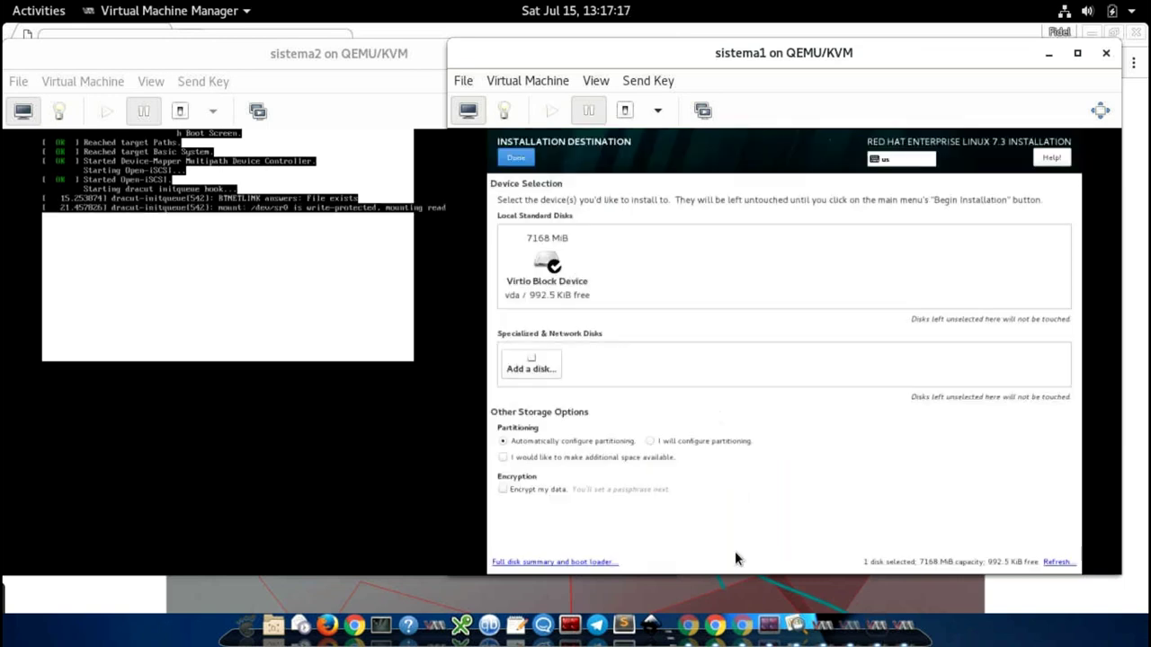
left_click(651, 441)
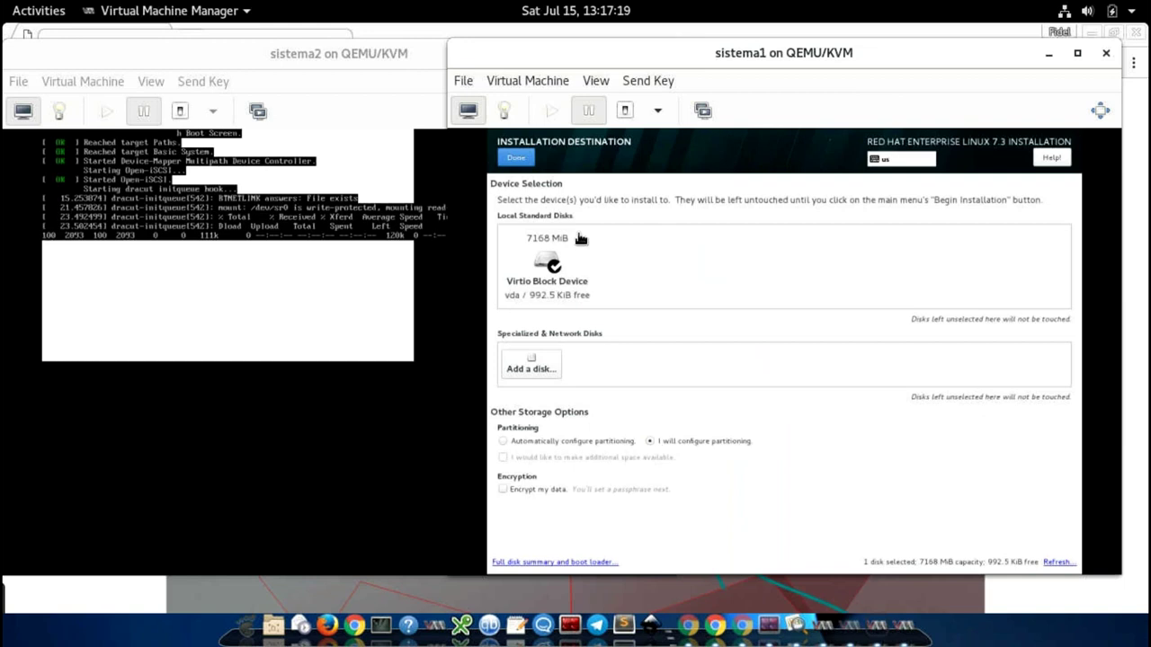
left_click(519, 157)
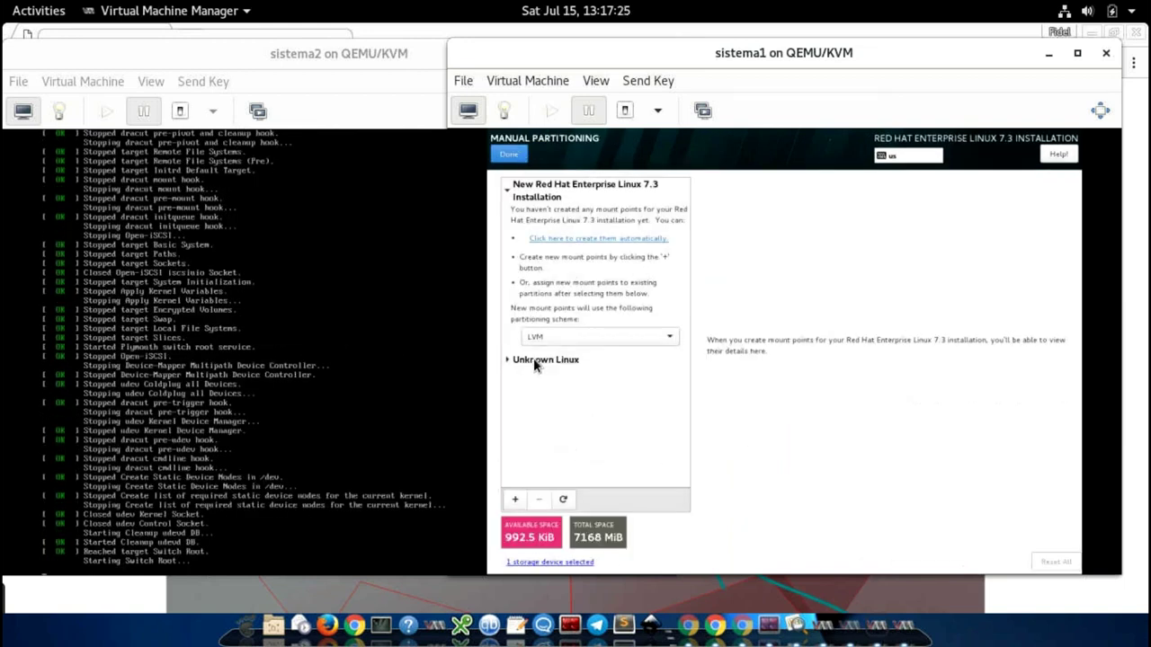
left_click(535, 360)
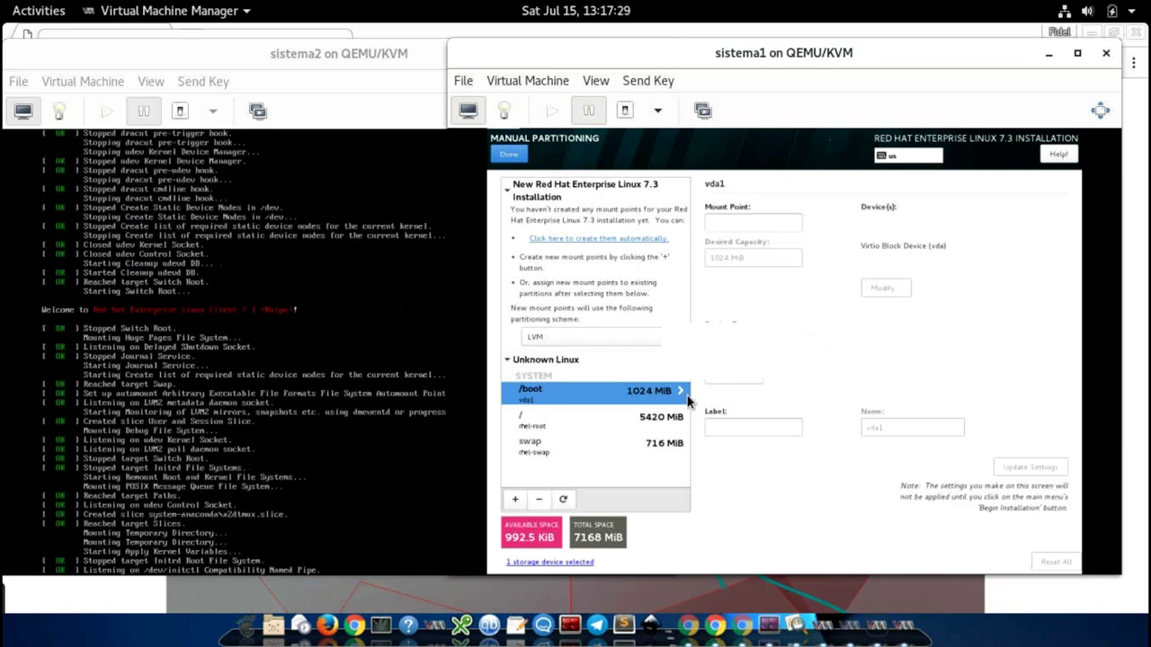
Step: Delete the old /boot, / (rhel-root) and swap partitions
left_click(538, 499)
left_click(880, 370)
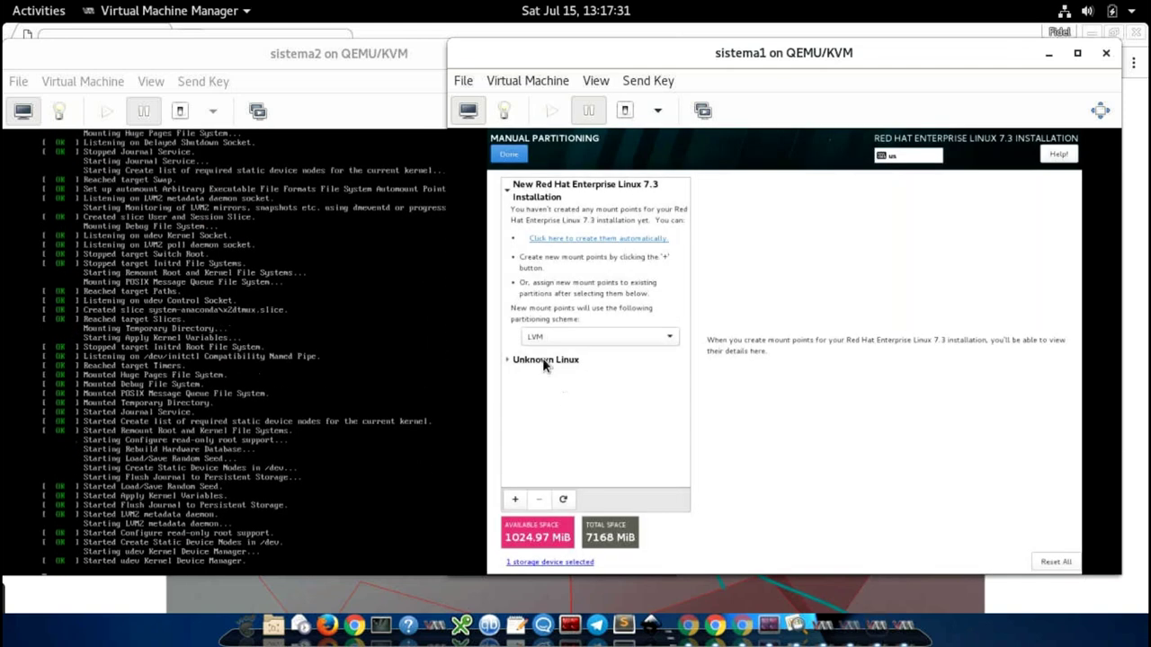
left_click(545, 360)
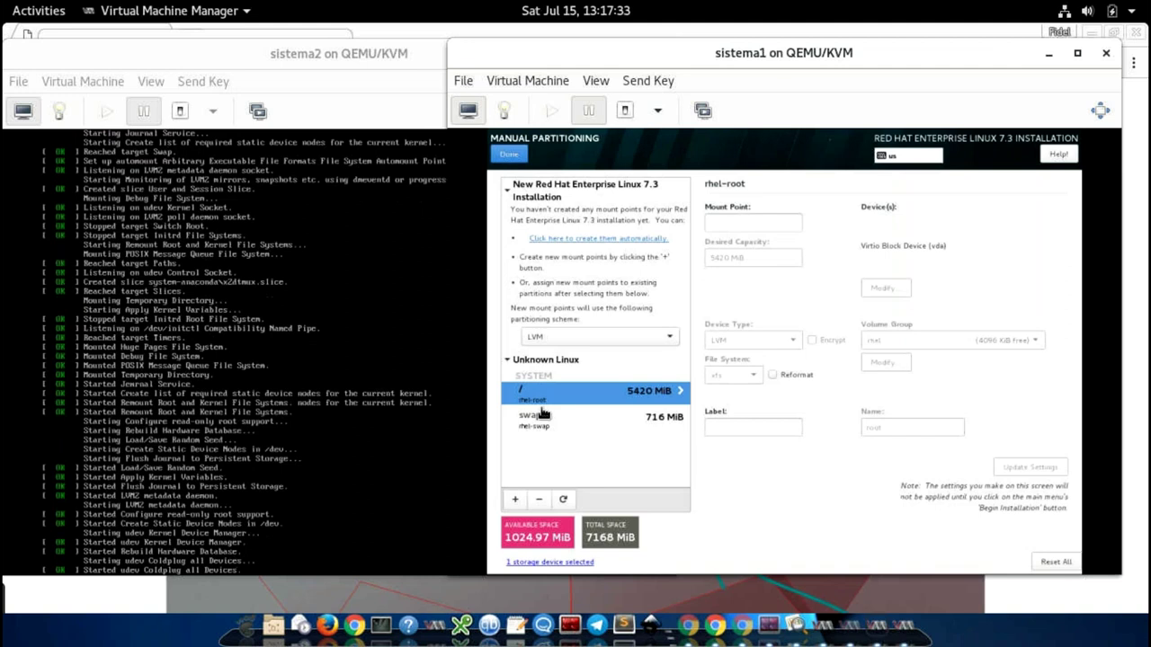
left_click(538, 499)
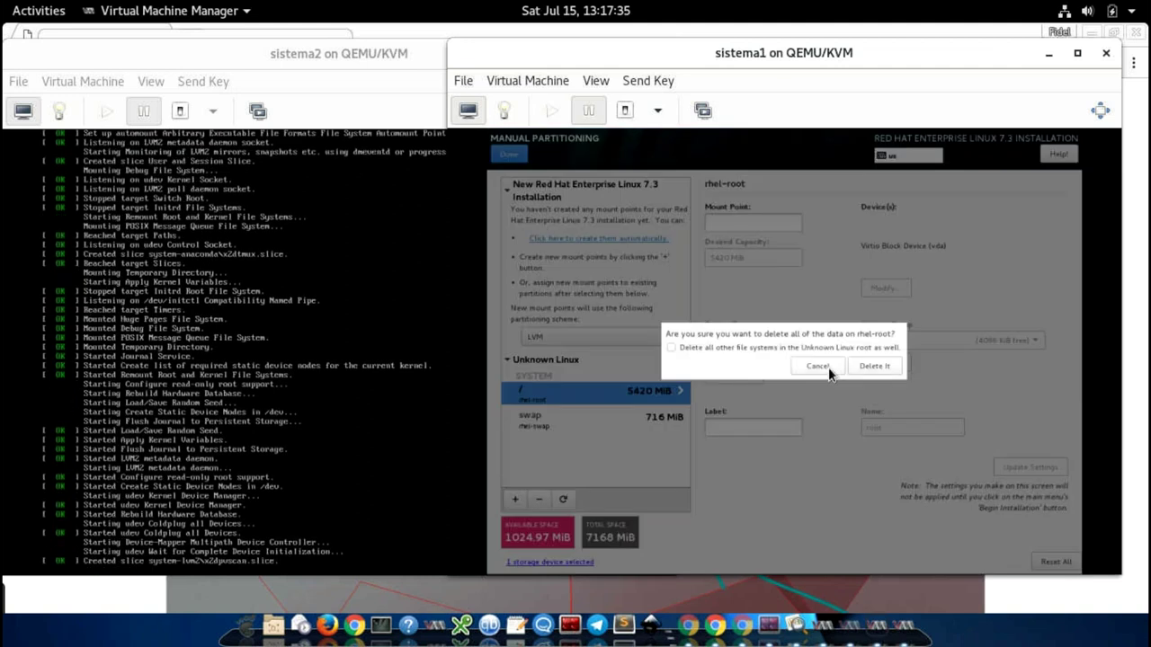
key("Return")
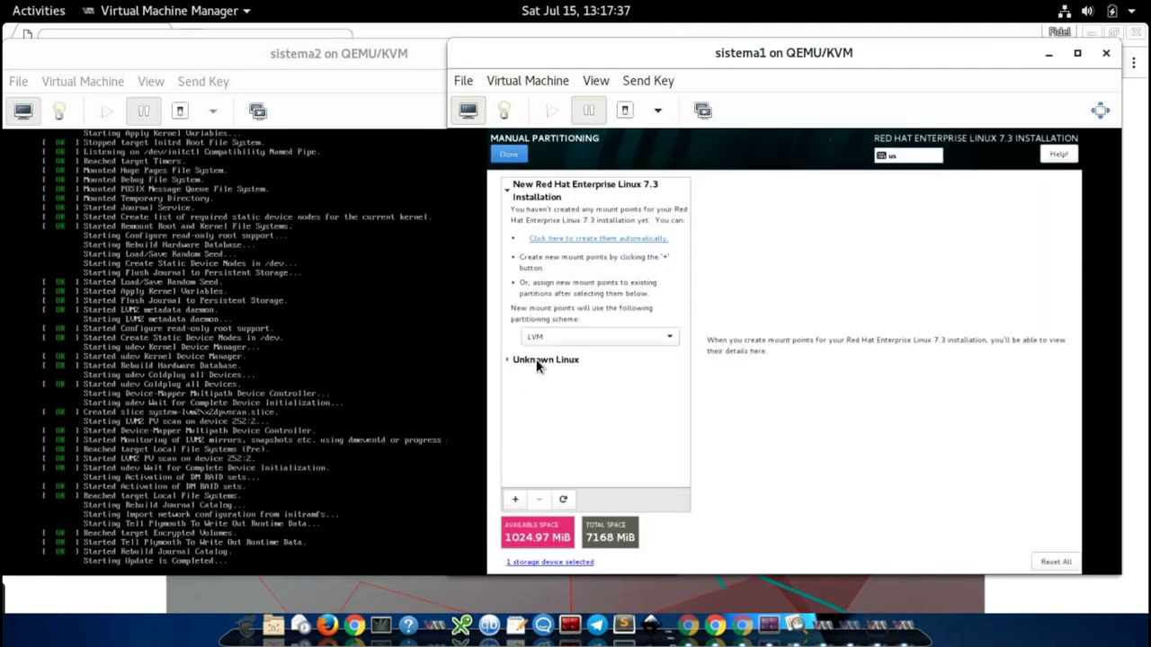
left_click(522, 362)
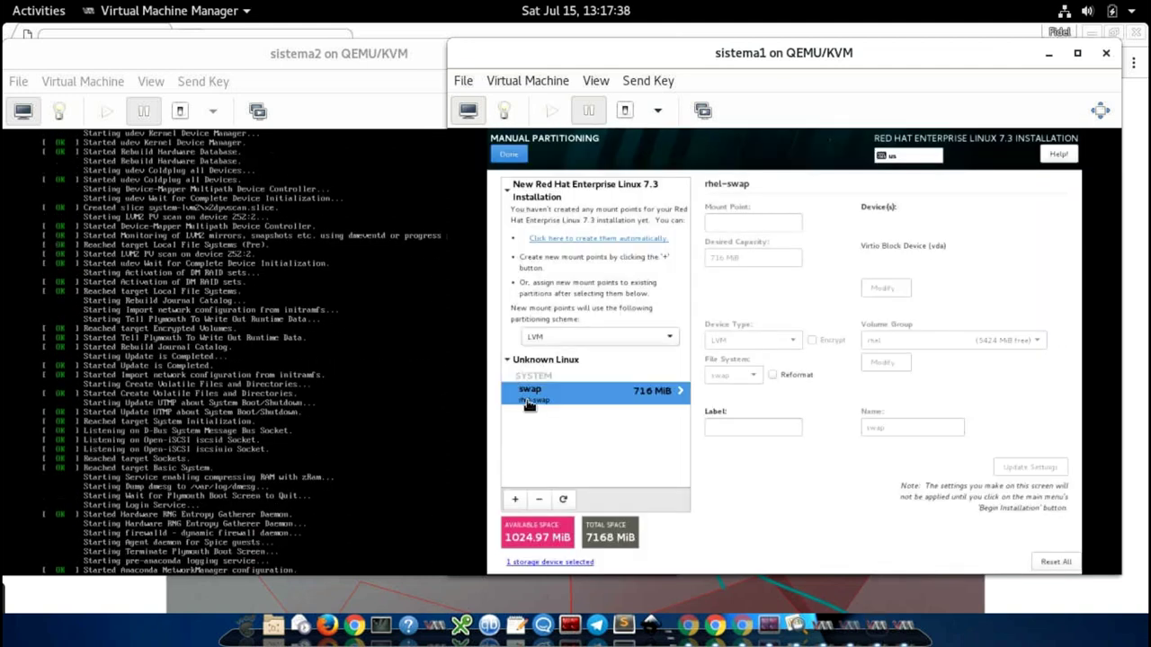
left_click(538, 499)
left_click(890, 370)
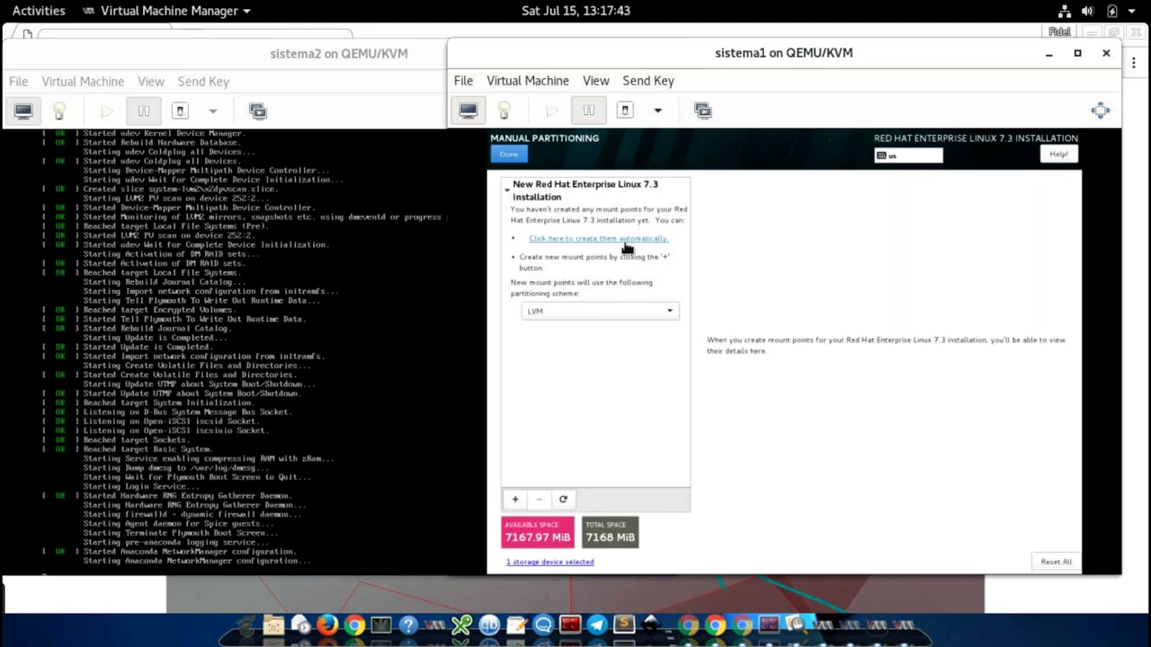
Step: Create sistema1's /boot, / and swap mount points automatically and accept the partition changes
left_click(625, 244)
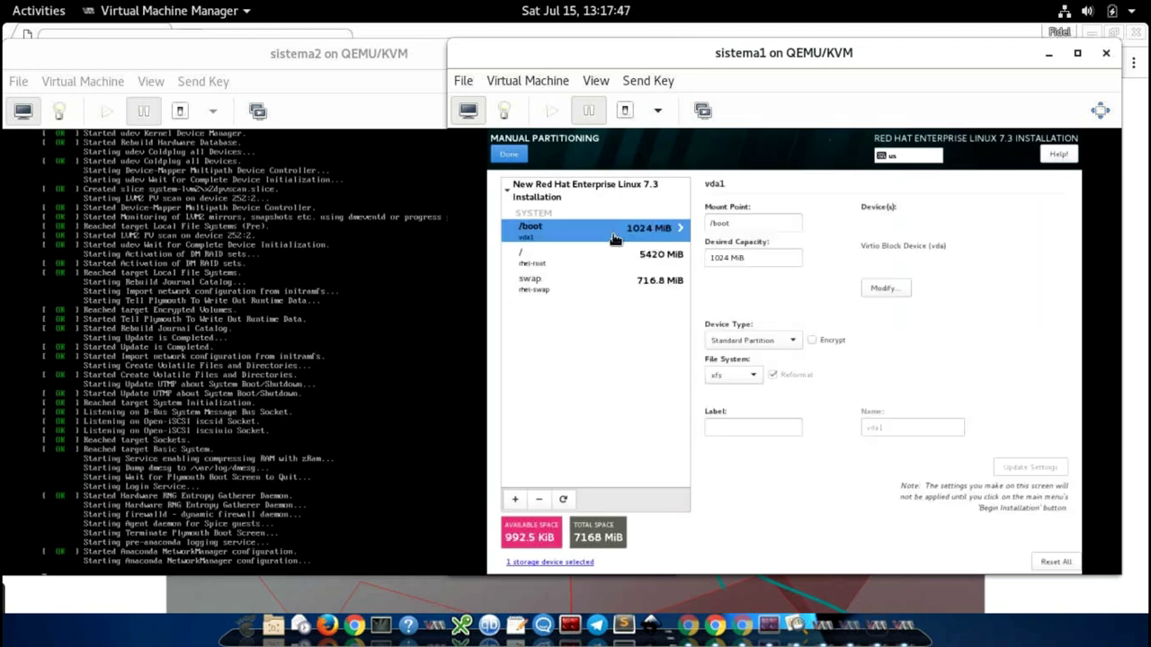
left_click(520, 159)
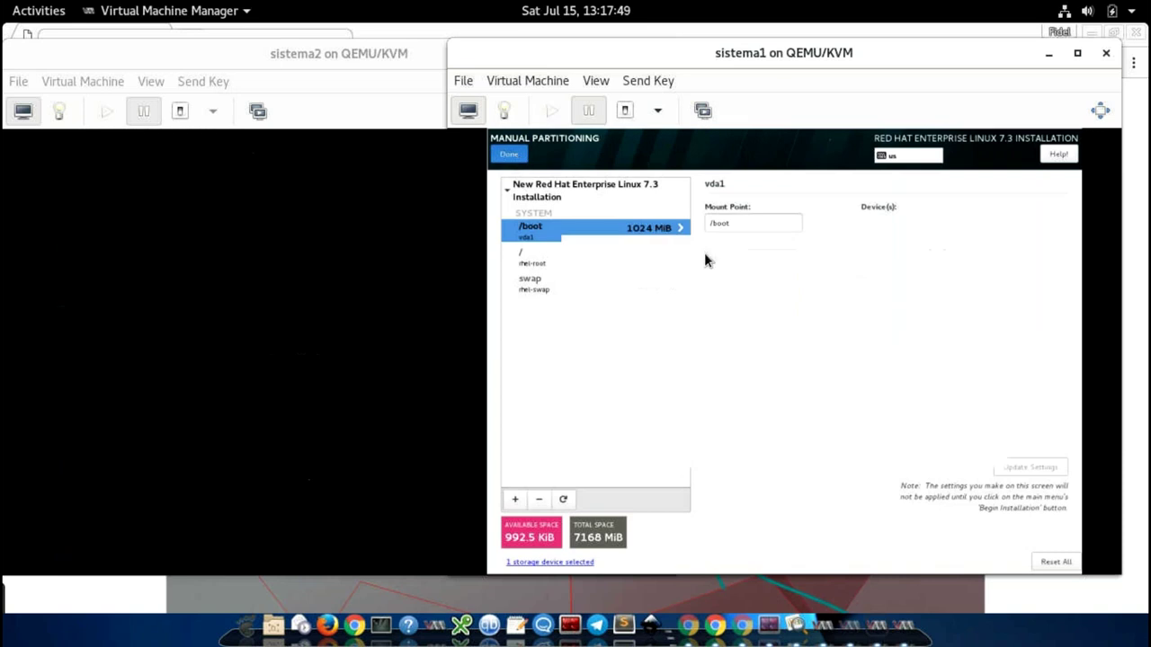
left_click(961, 453)
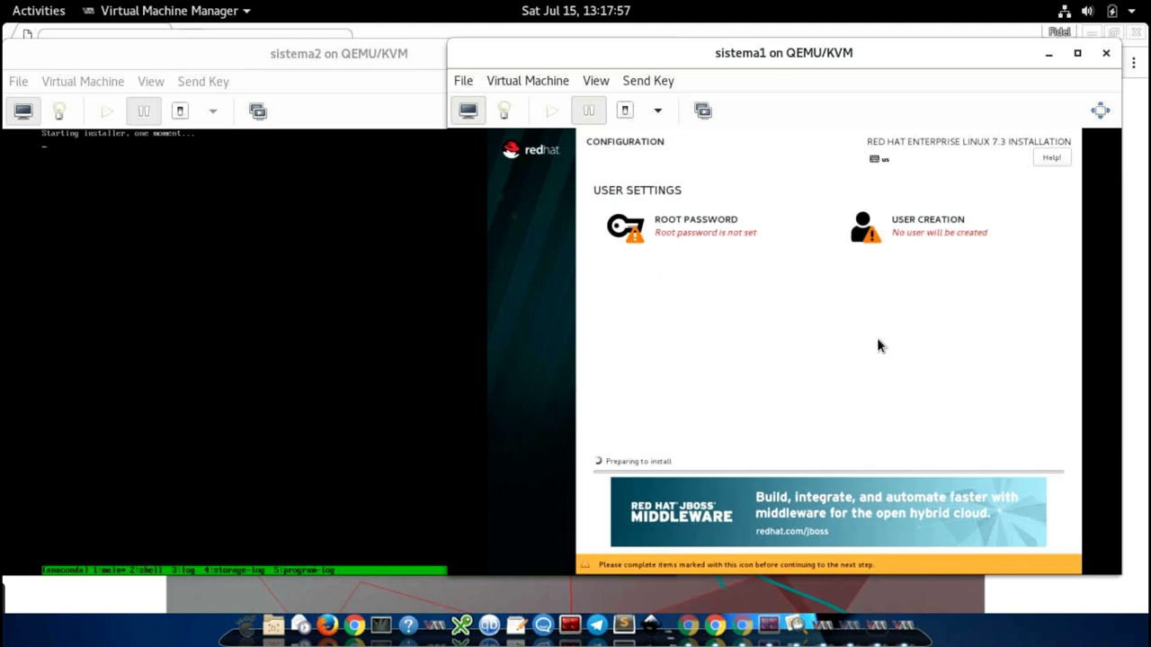
Step: Set and confirm sistema1's root password, accepting the weak-password warning
left_click(669, 226)
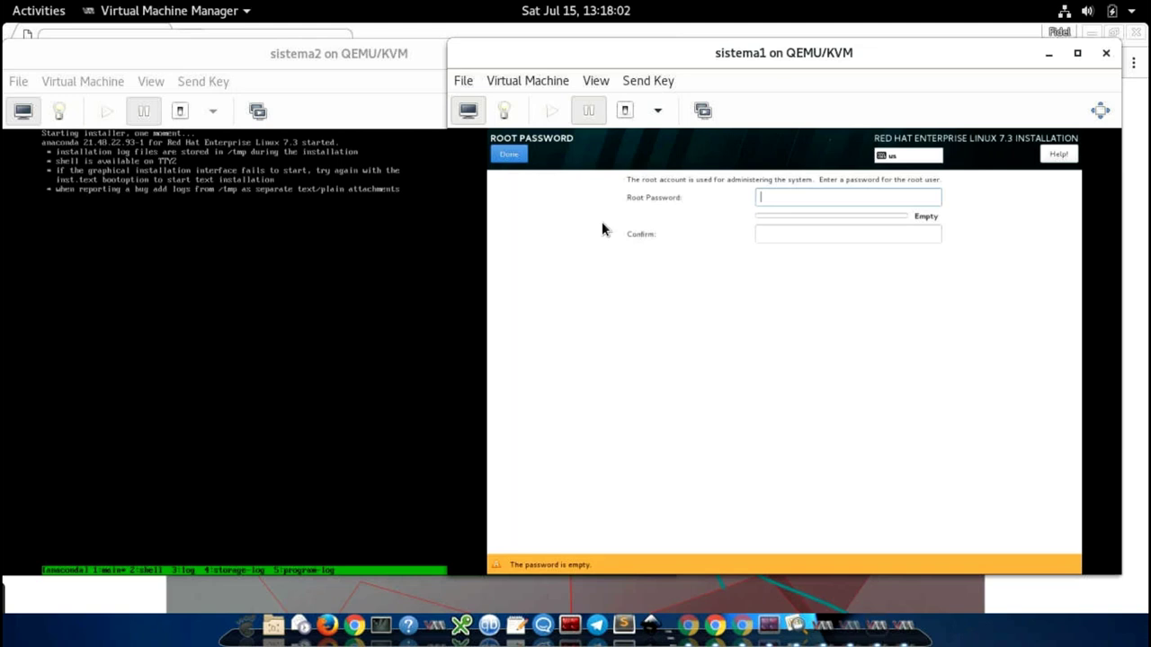
type("password")
key("Tab")
type("password")
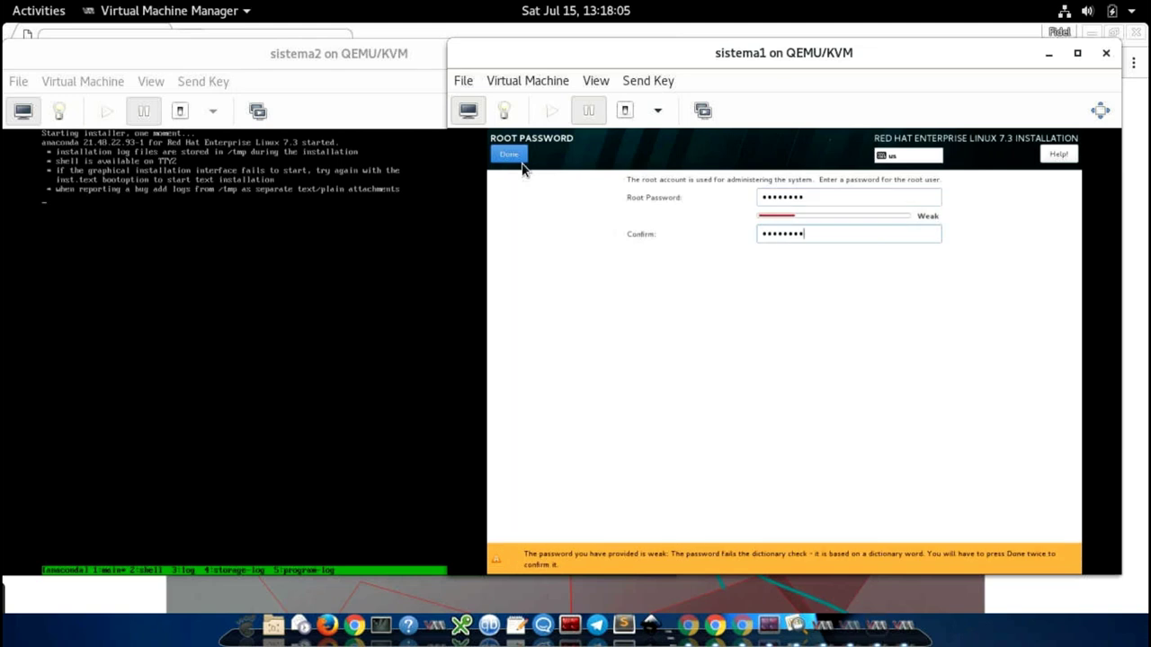
left_click(509, 154)
left_click(509, 154)
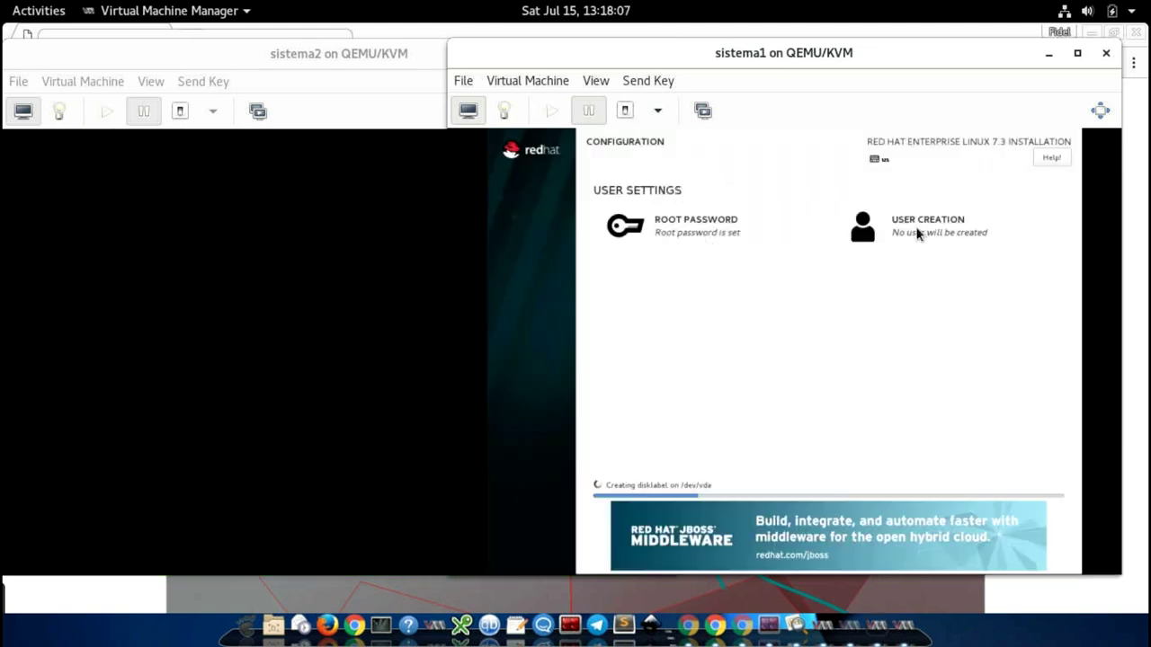
Step: Create an administrator user with the user's full name, user name and password
left_click(892, 245)
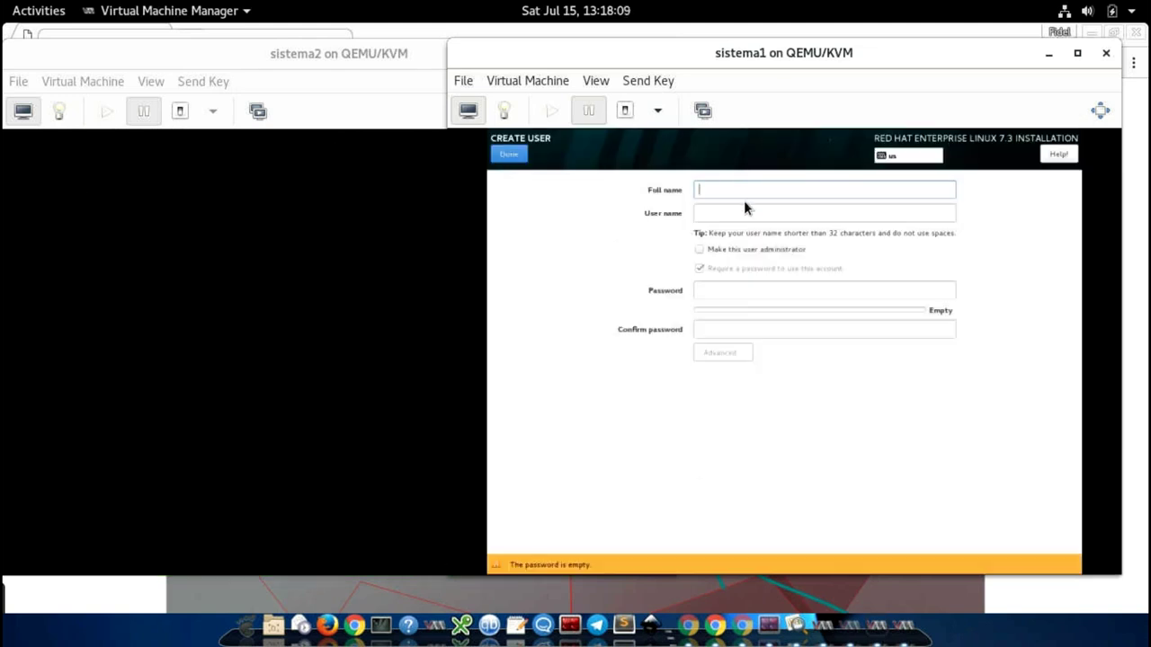
type("fidel")
key("Tab")
key("BackSpace")
type("fidel")
key("Tab")
key("space")
key("Tab")
type("12345678")
key("Tab")
type("12345678")
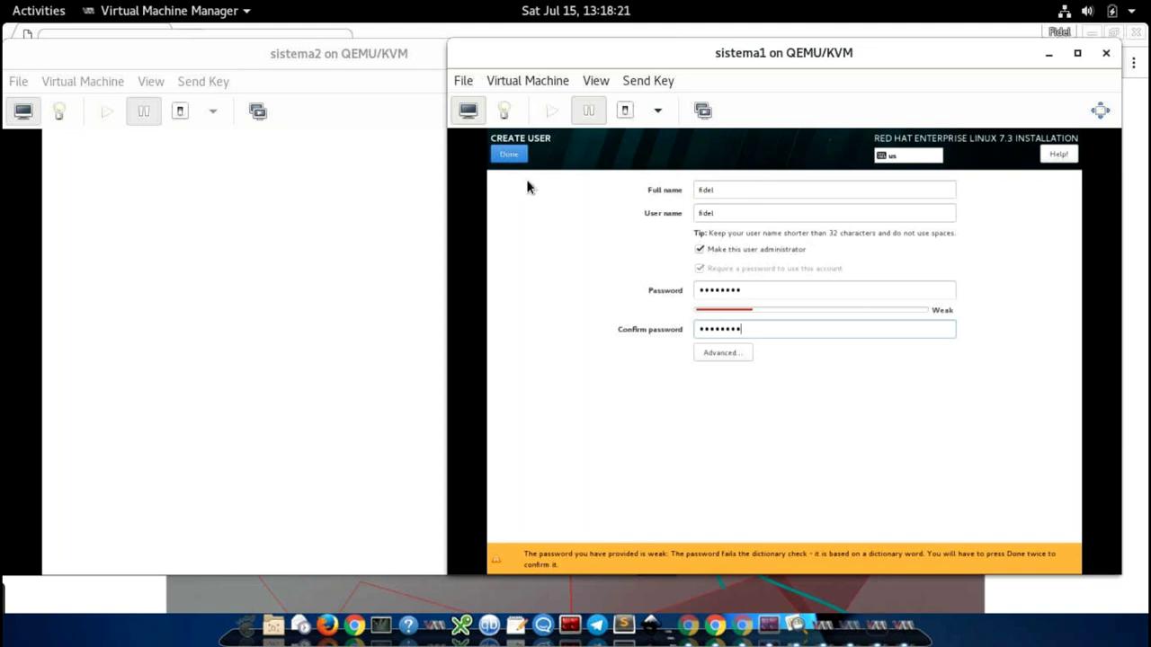
left_click(511, 154)
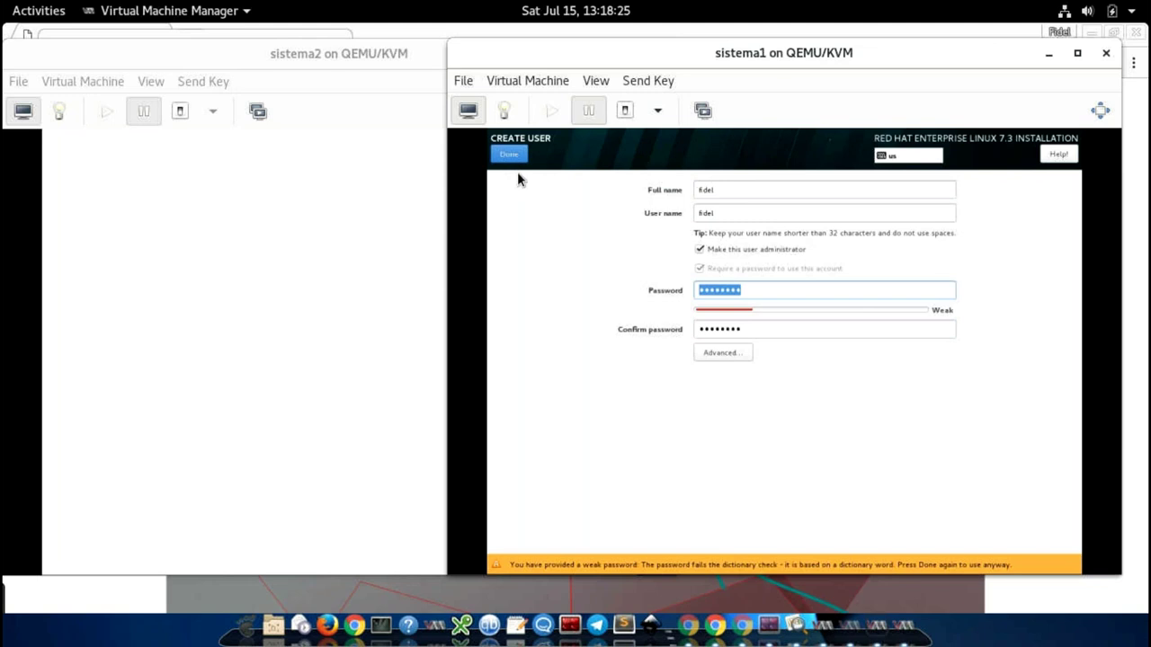
left_click(509, 154)
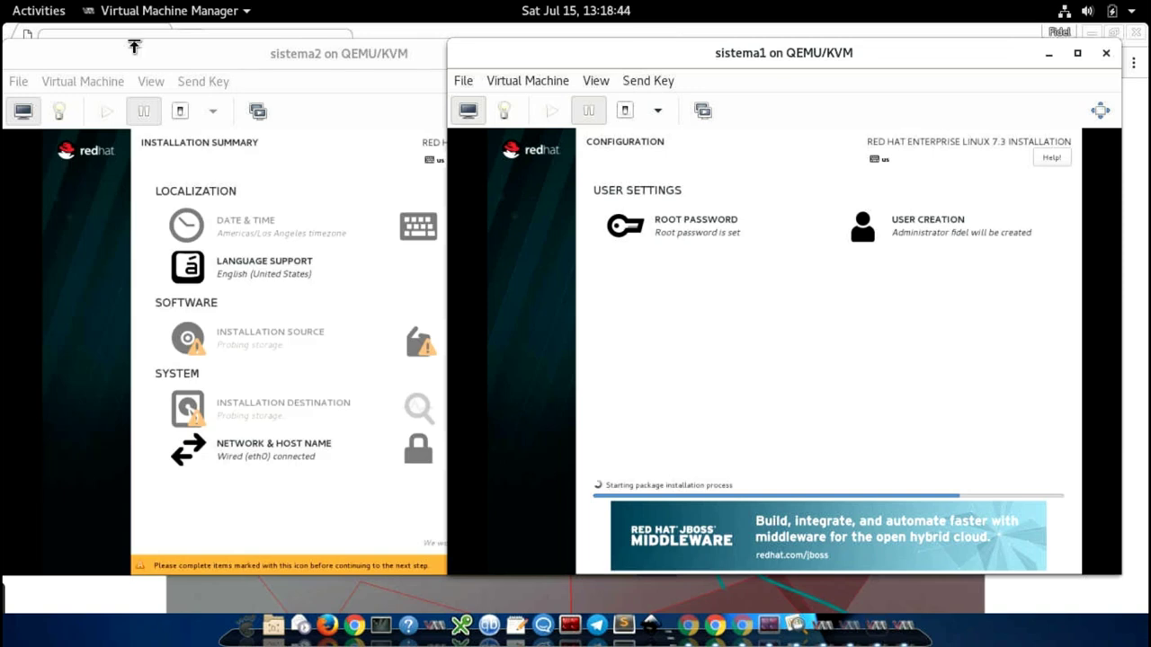
left_click(293, 307)
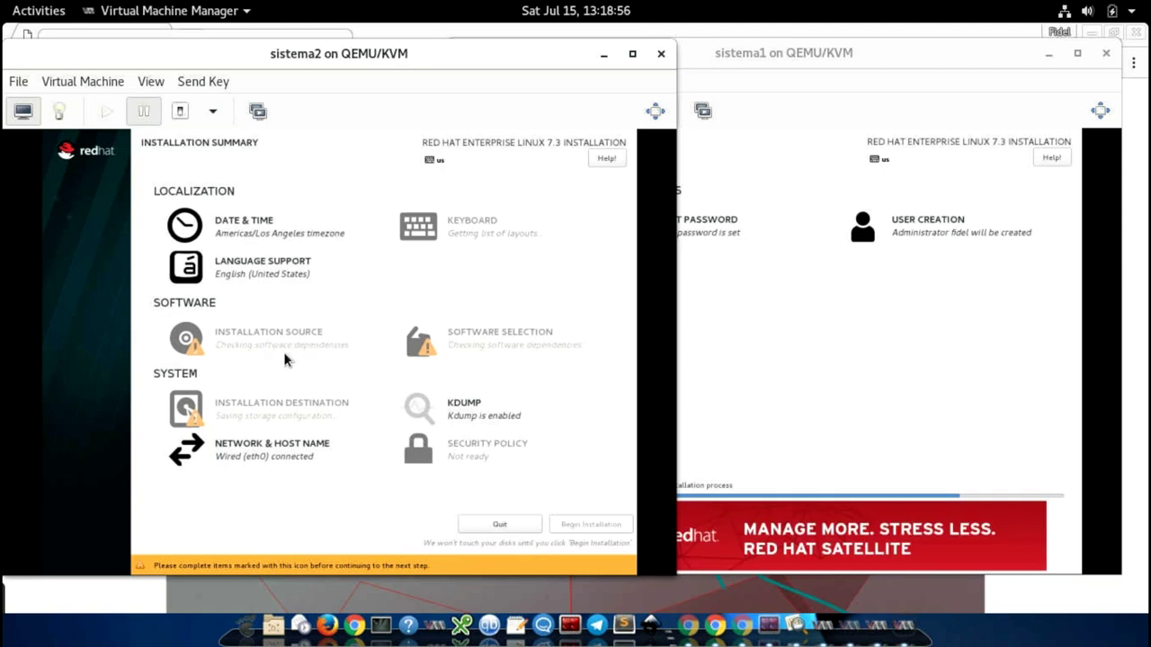
left_click(936, 405)
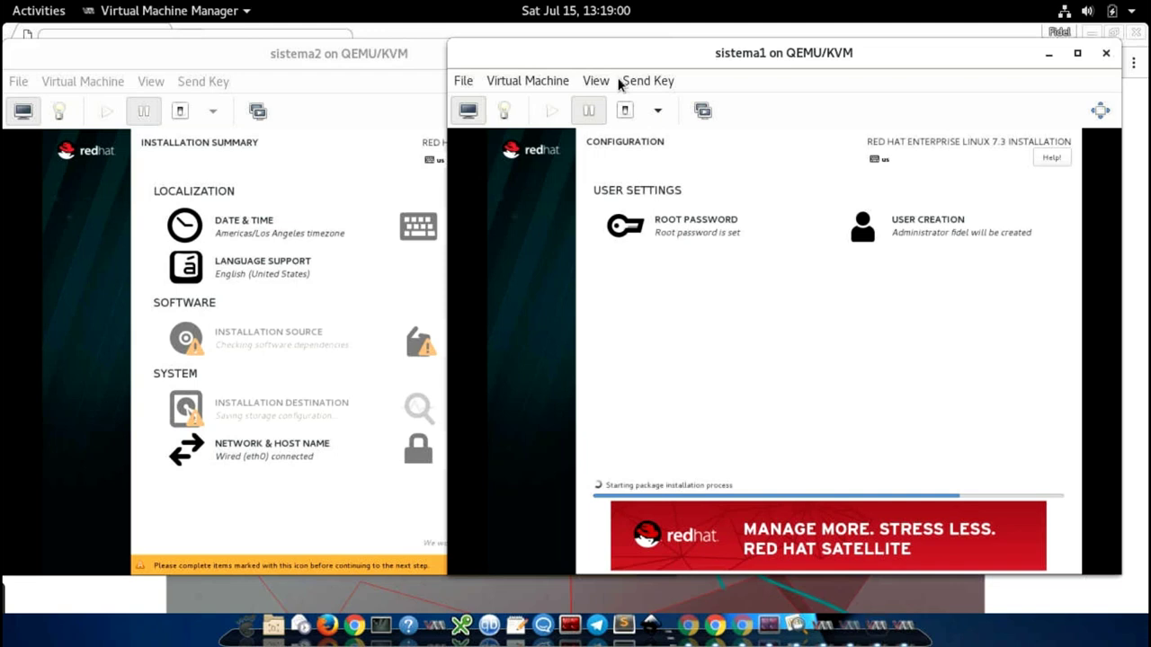
Step: Force sistema1 off, close its console window, and move sistema2 aside to reveal the VM list
left_click(659, 113)
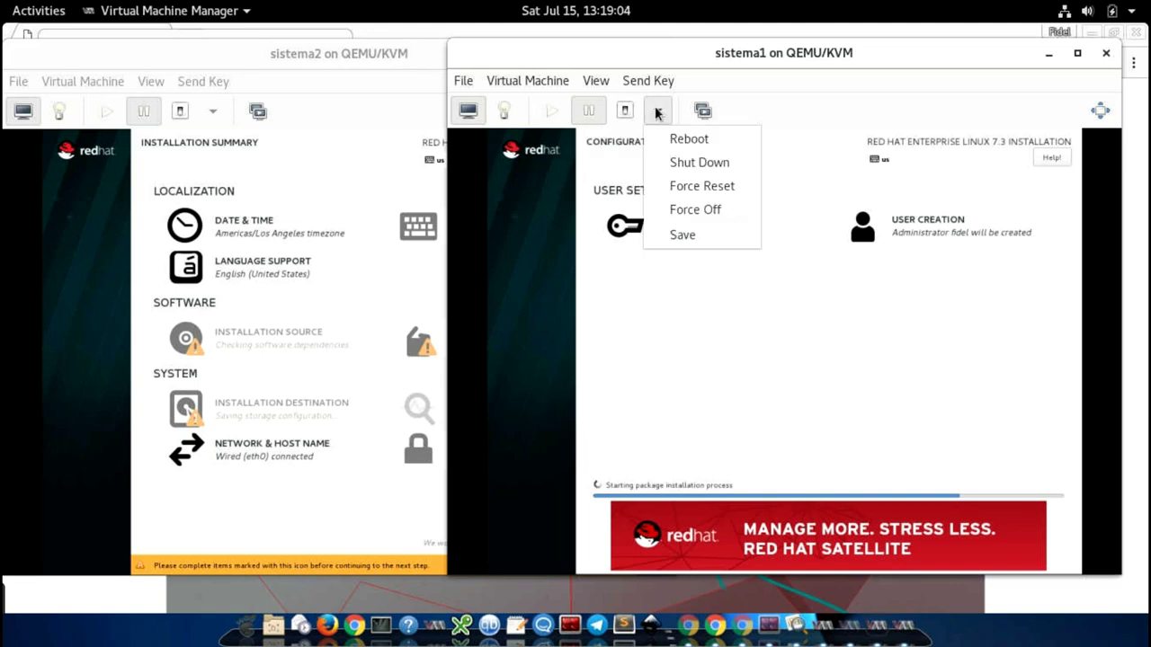
left_click(694, 213)
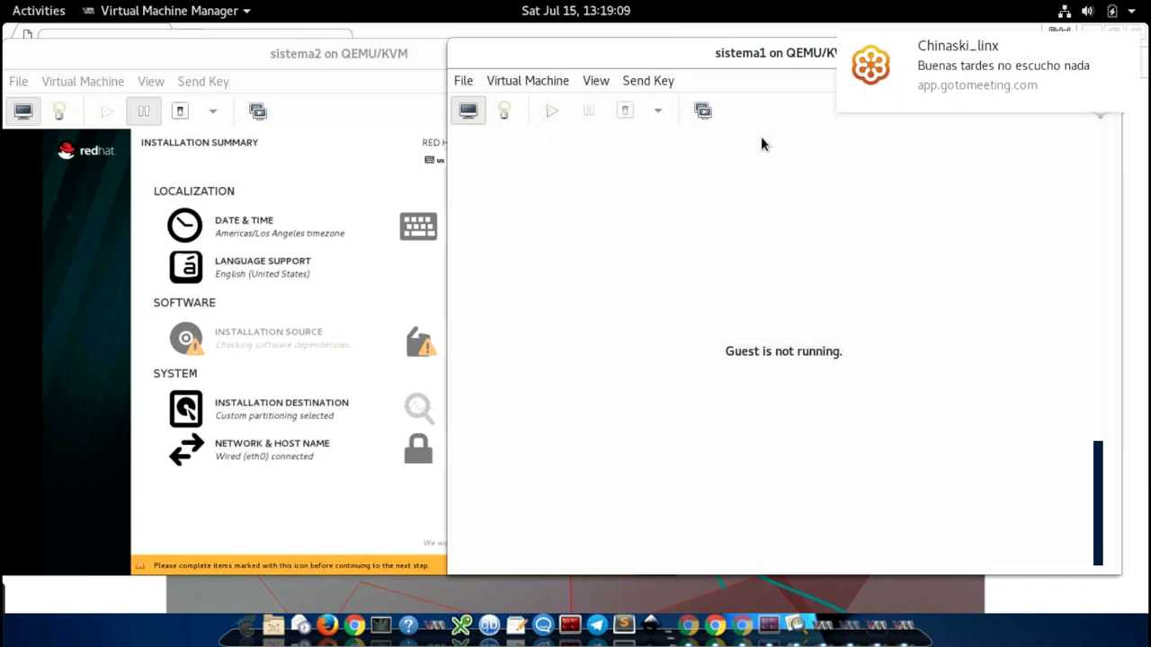
left_click_drag(790, 54, 527, 54)
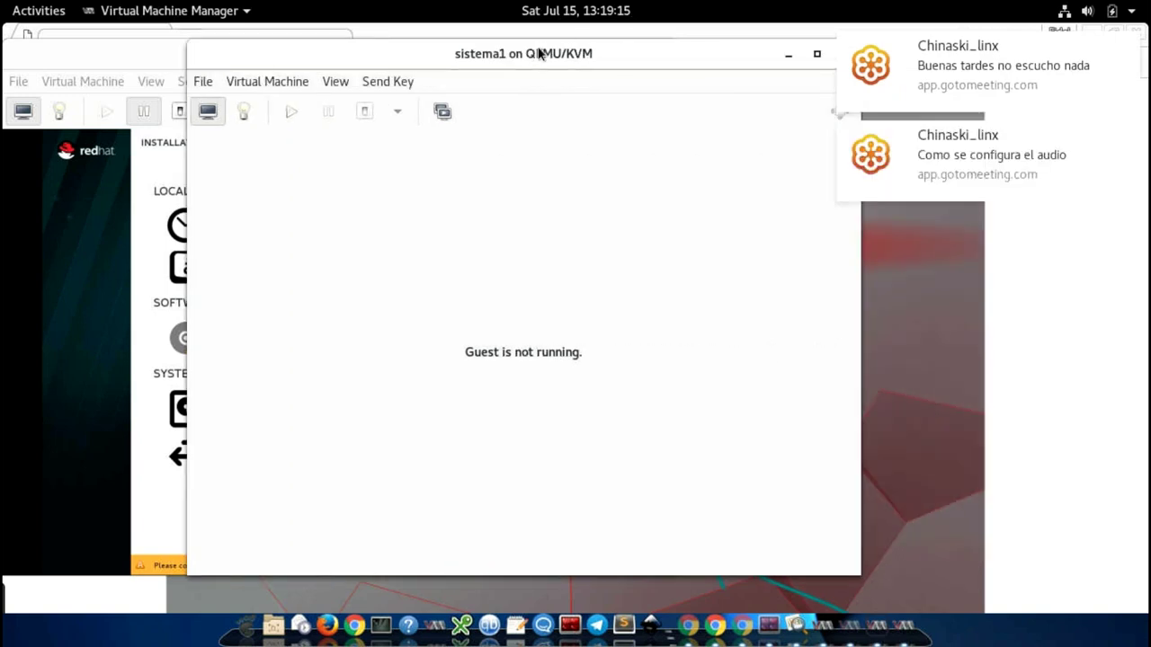
left_click_drag(733, 54, 688, 58)
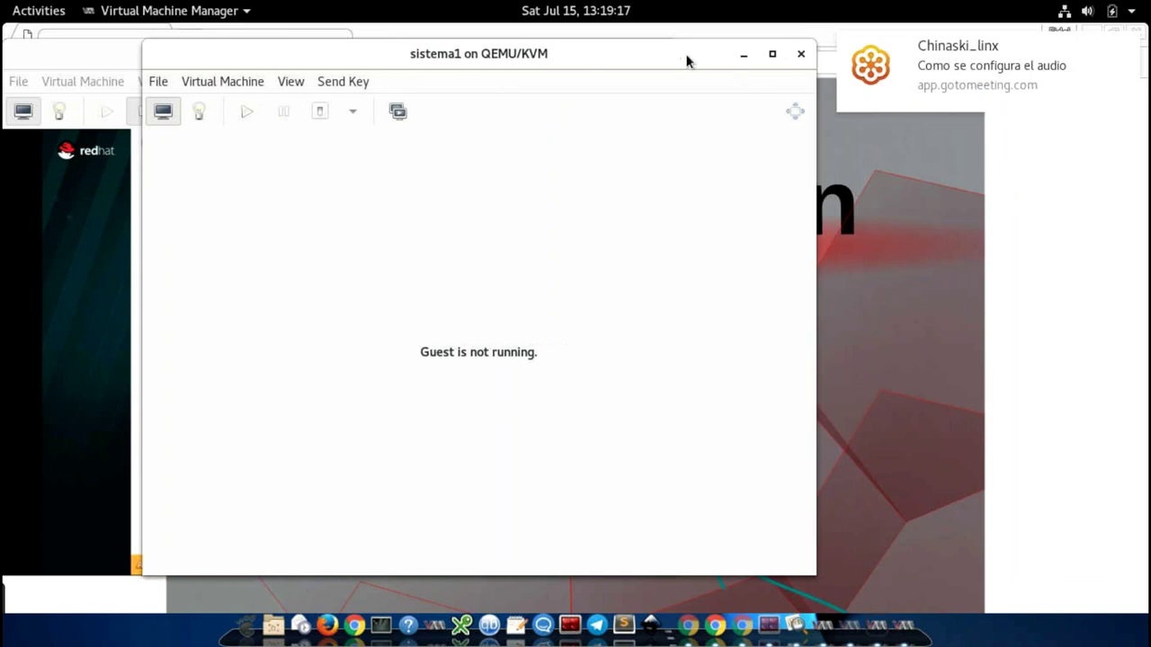
left_click(801, 56)
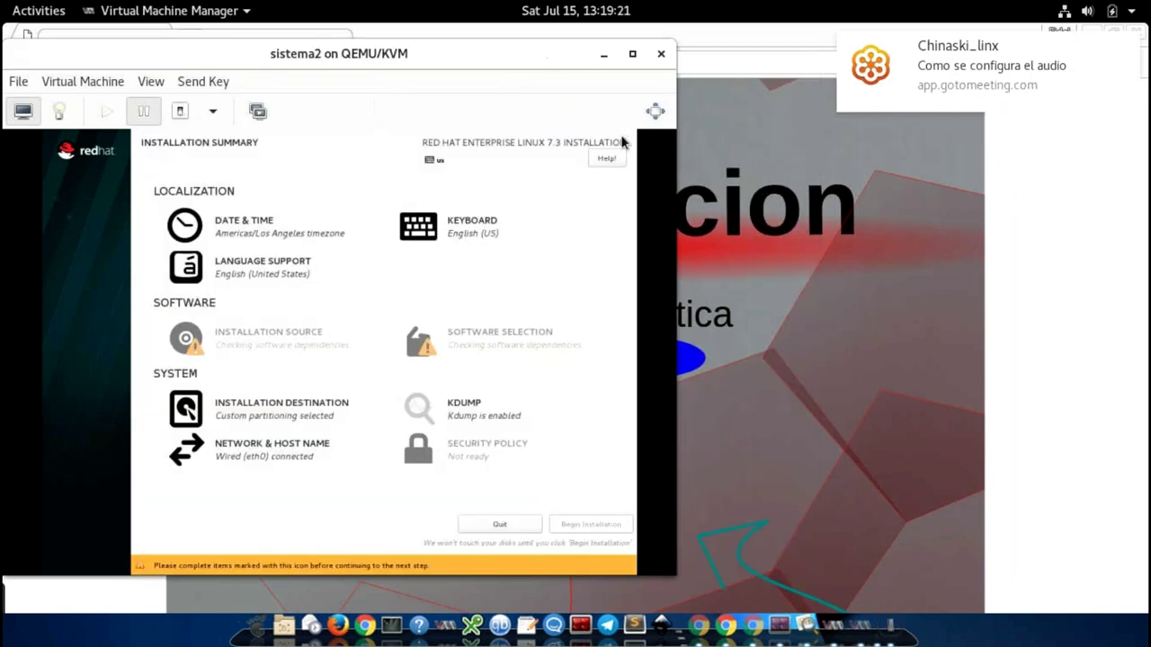
left_click_drag(510, 67, 642, 75)
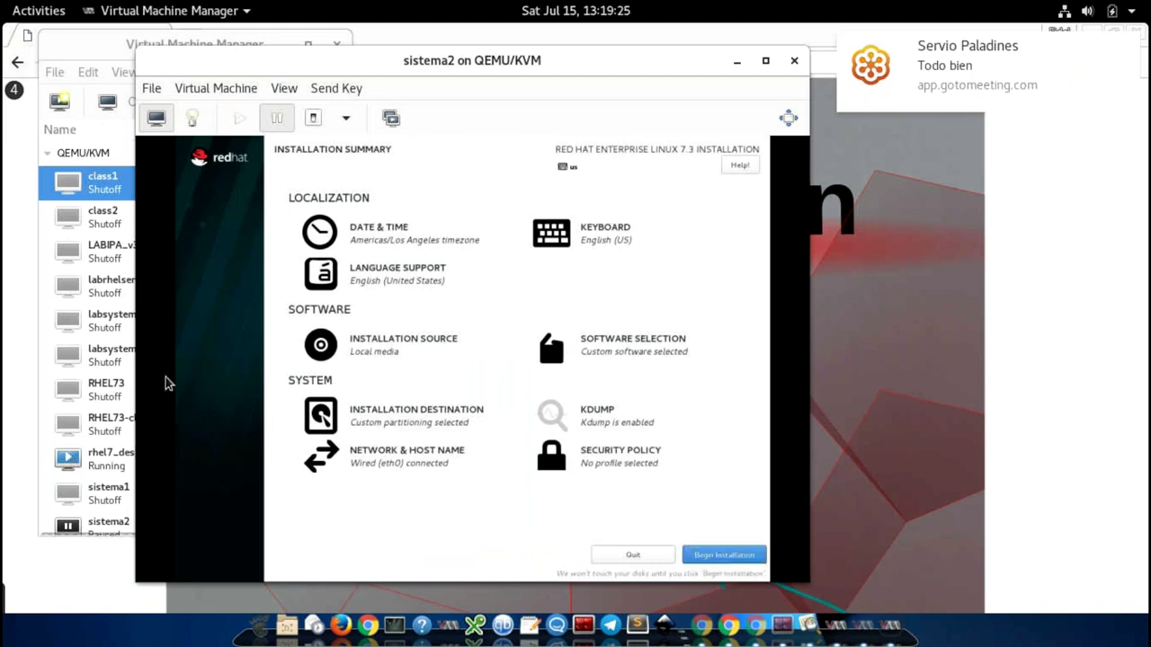
Step: Delete the sistema1 VM but keep its kick0.qcow2 disk, then return to sistema2's installer
left_click(114, 482)
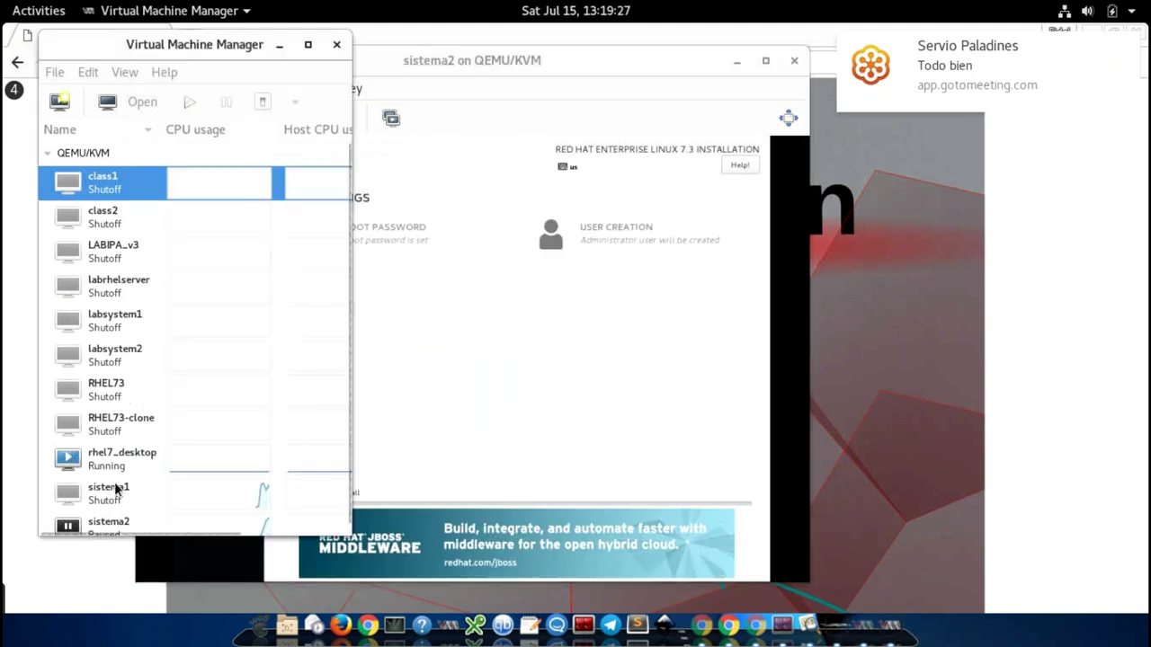
left_click(104, 494)
right_click(106, 493)
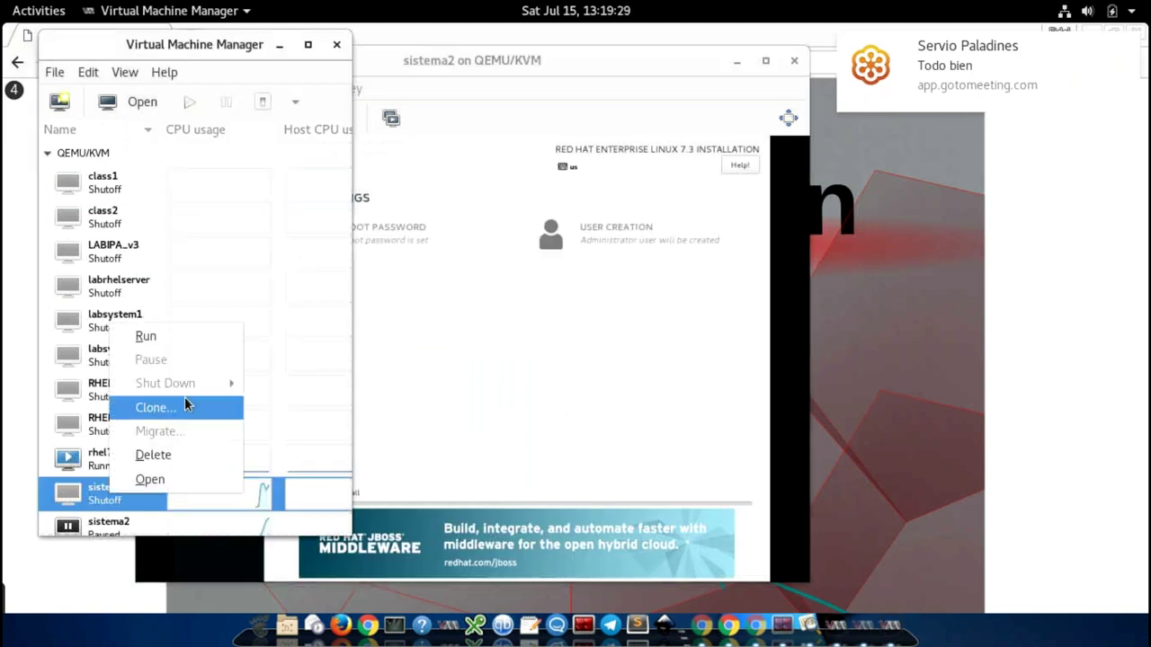
left_click(101, 490)
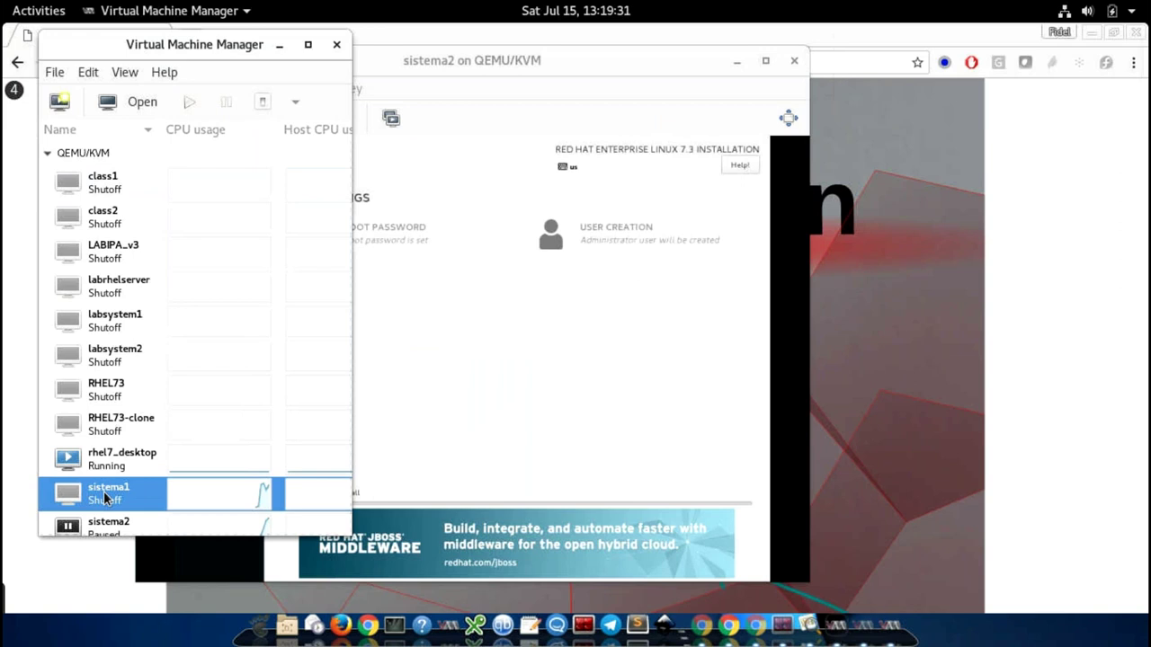
right_click(103, 492)
left_click(154, 453)
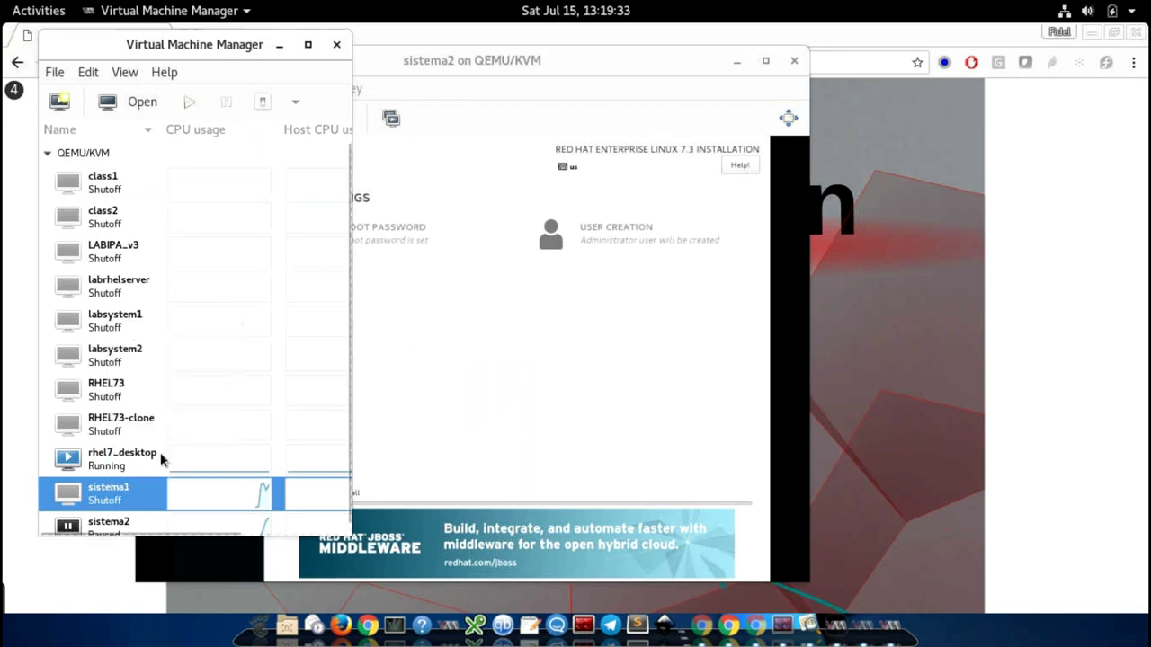
left_click(90, 314)
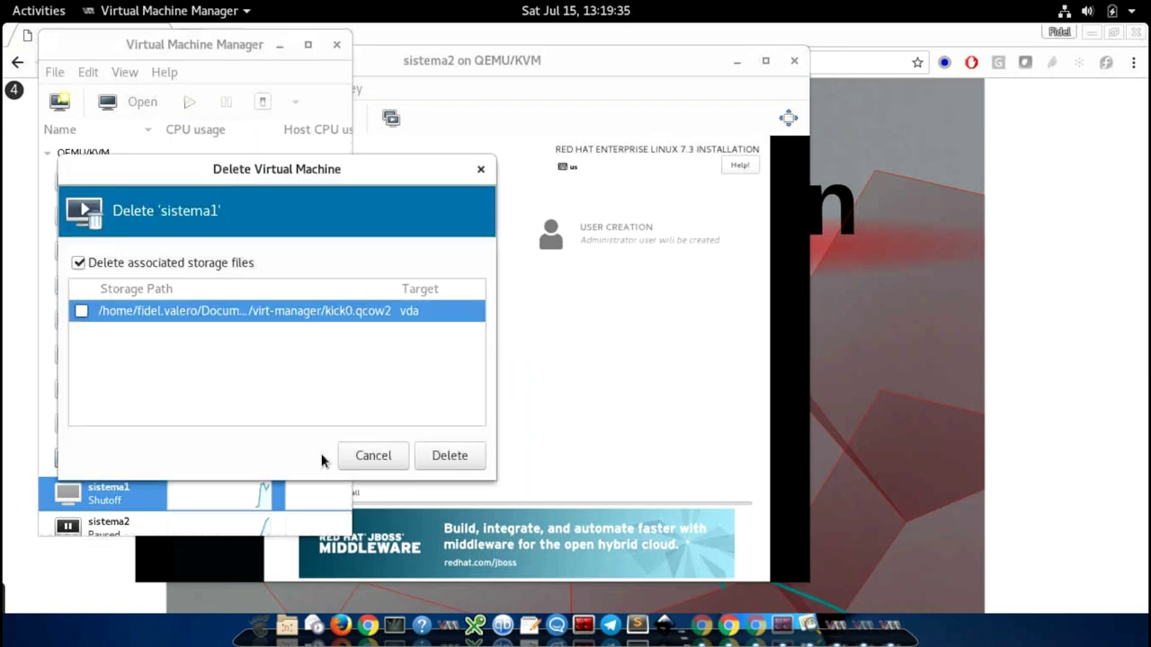
left_click(447, 457)
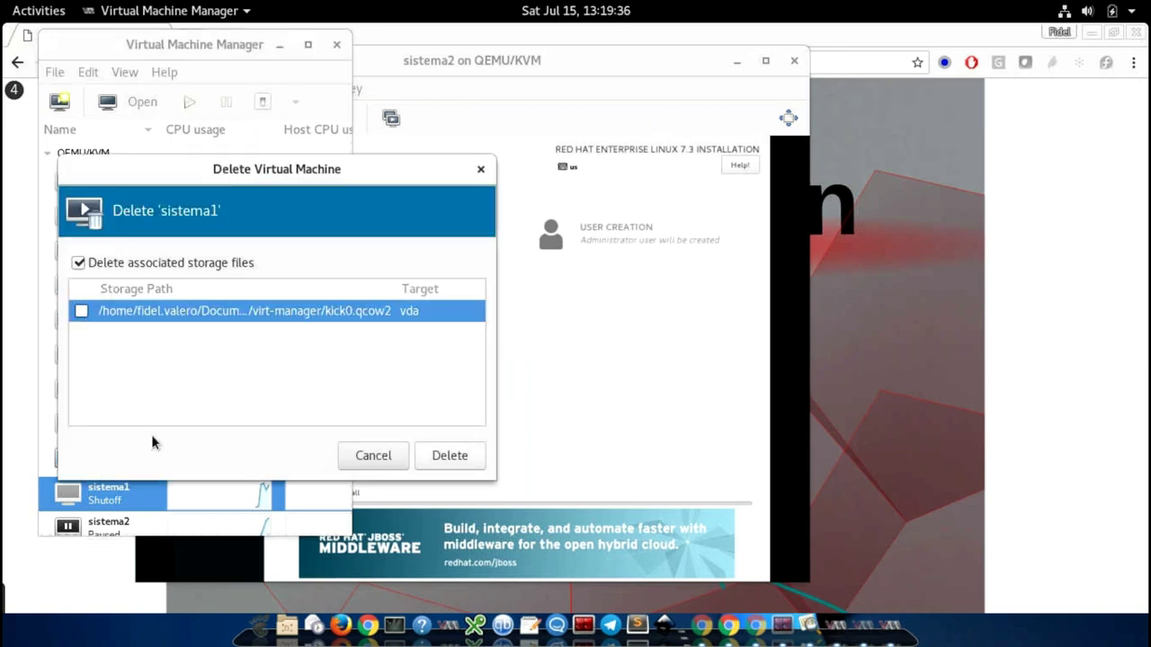
left_click(468, 63)
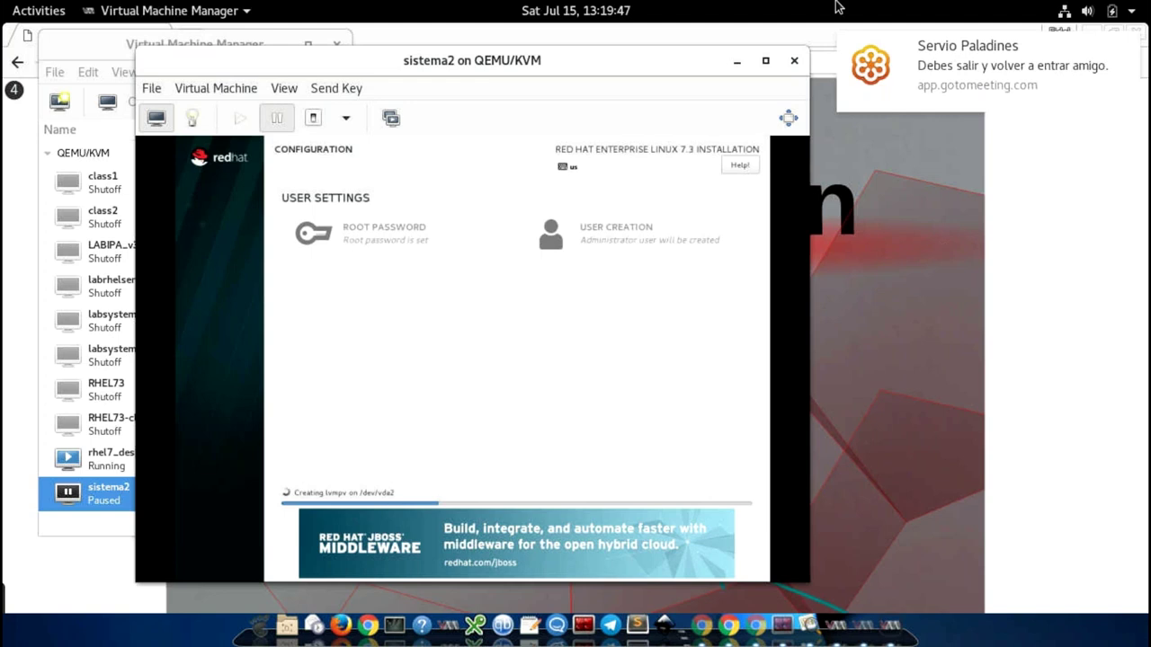
Step: Show the Chrome slides full screen and advance past 'Es Red Hat Software Libre?' to Aplicaciones
left_click(818, 36)
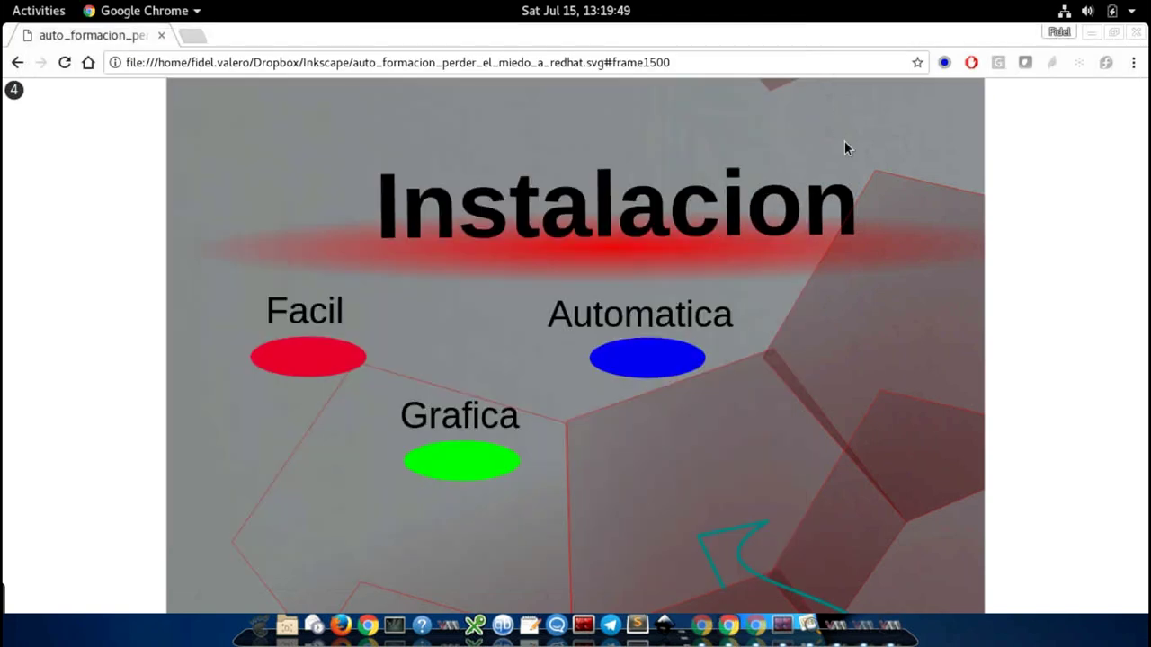
key("F11")
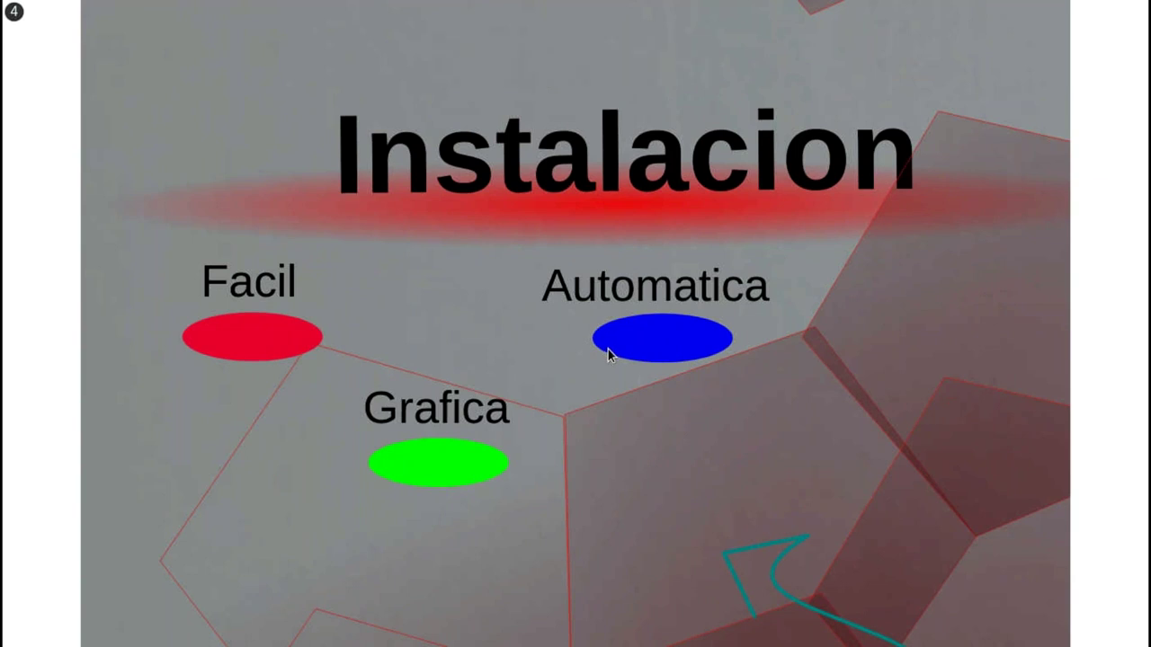
left_click(608, 349)
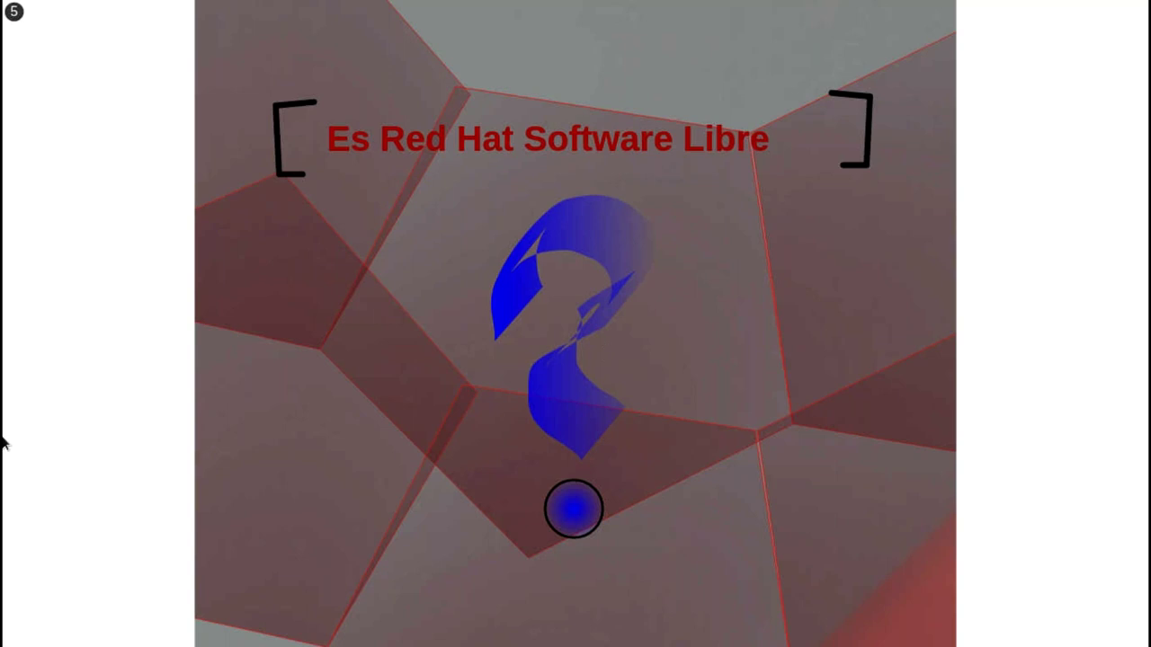
key("Right")
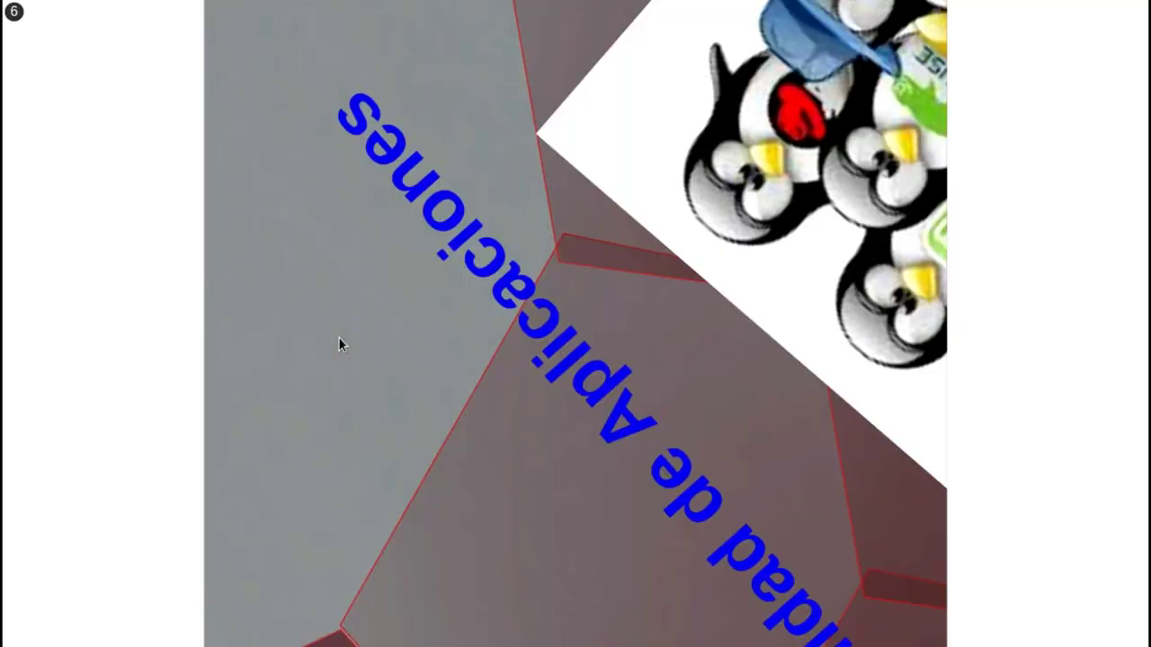